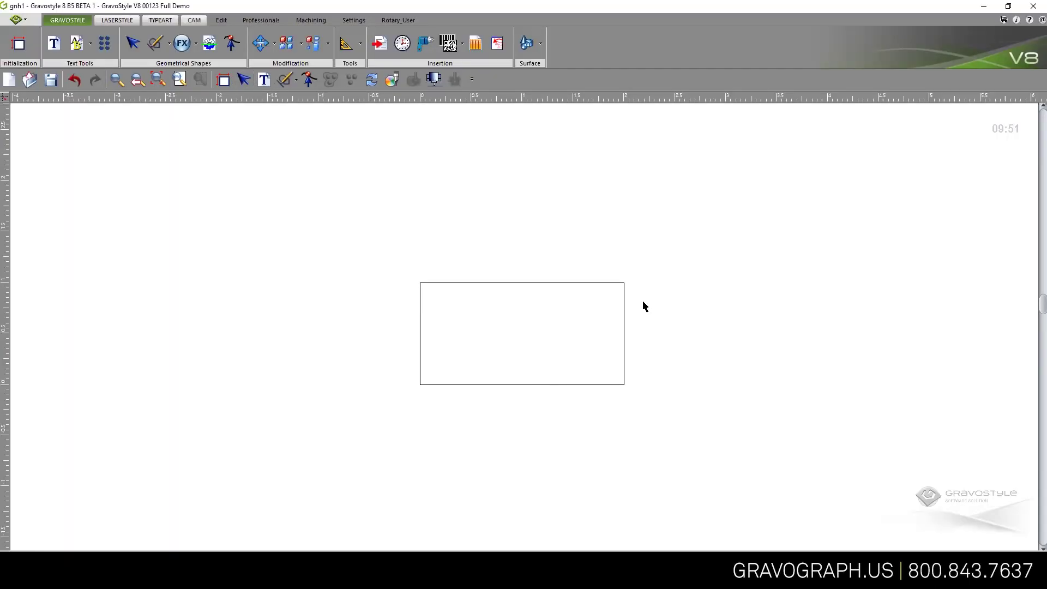
Step: Import the Heart BMP picture from the Desktop into the drawing
key("ctrl+i")
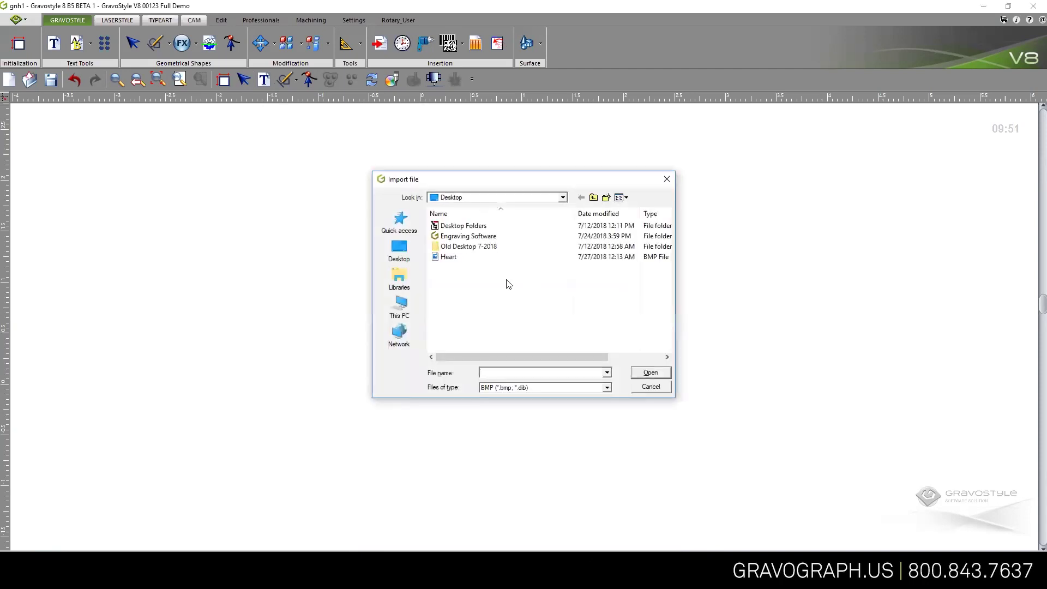
left_click(448, 257)
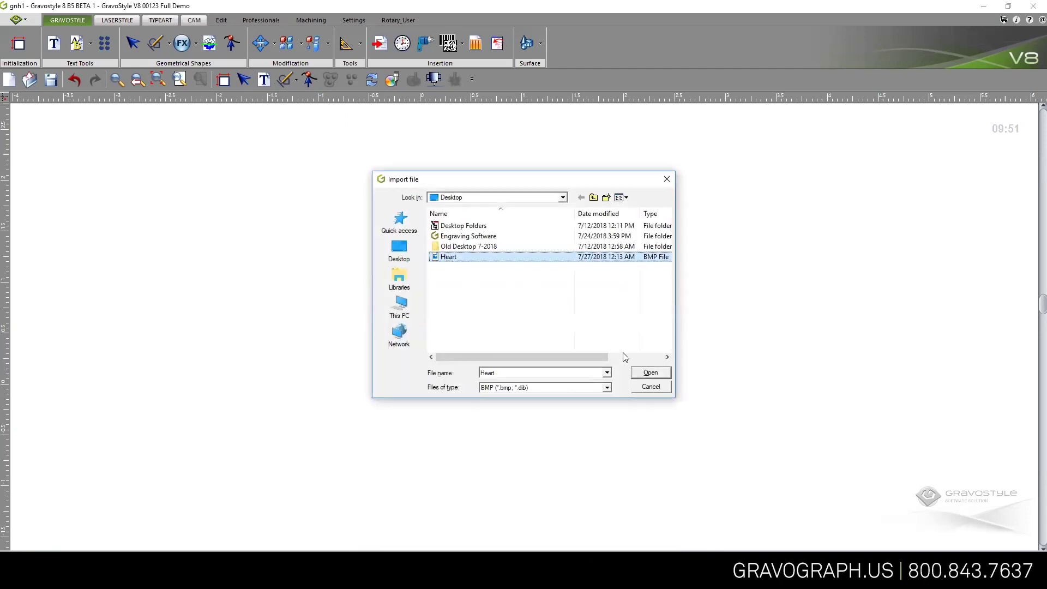
left_click(650, 373)
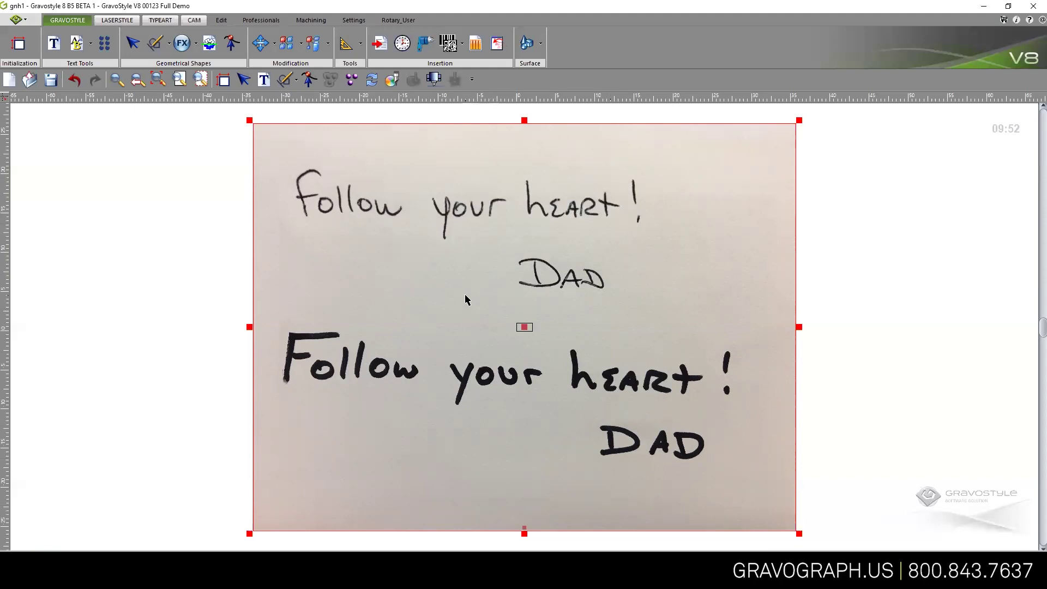
Step: Open the imported handwriting picture in the Bitmap Editor and widen its overview pane
left_click(262, 20)
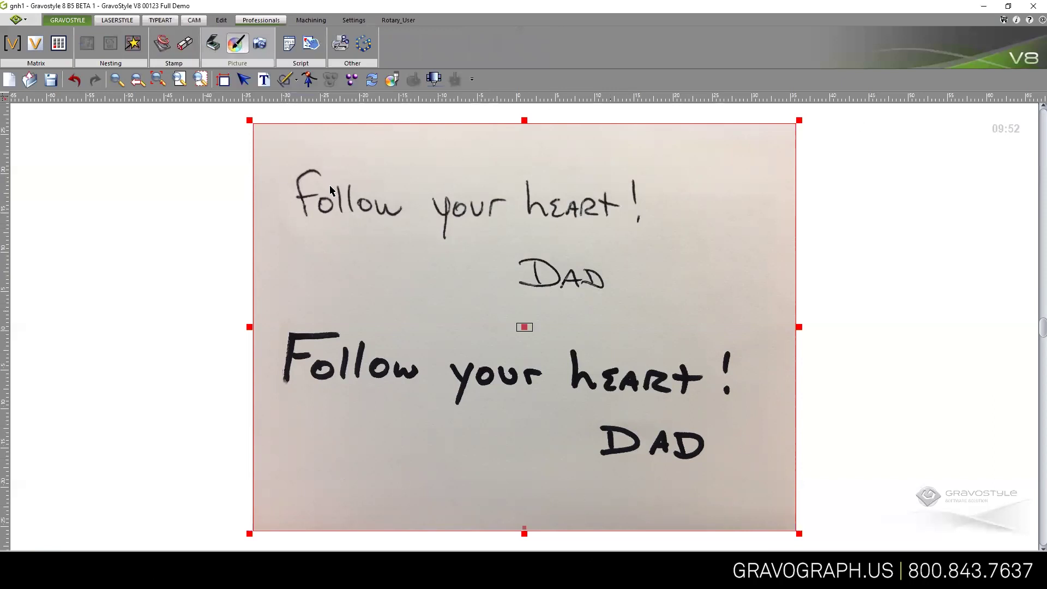
left_click(235, 43)
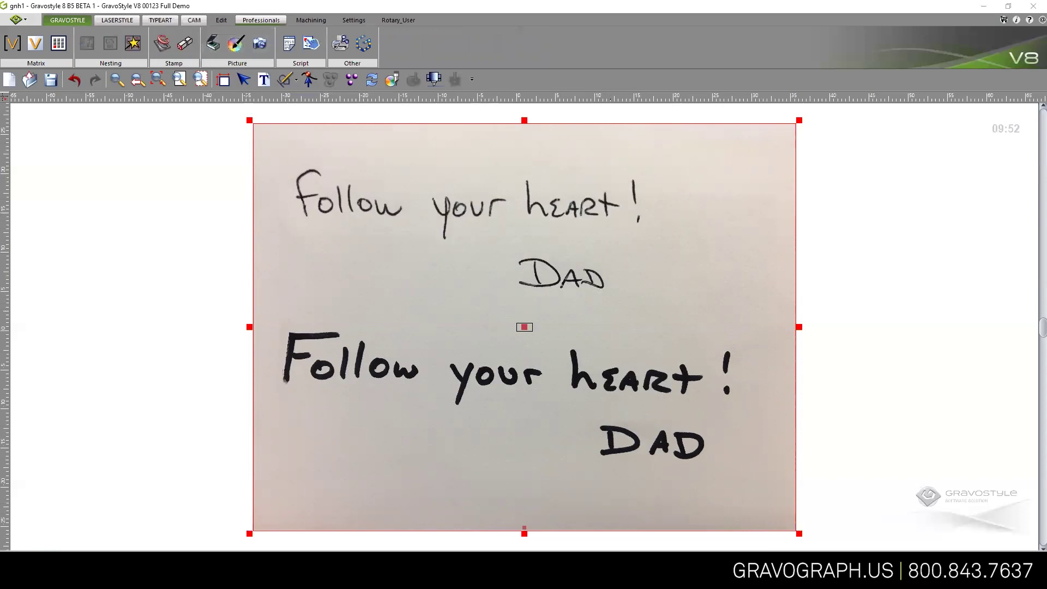
left_click(589, 44)
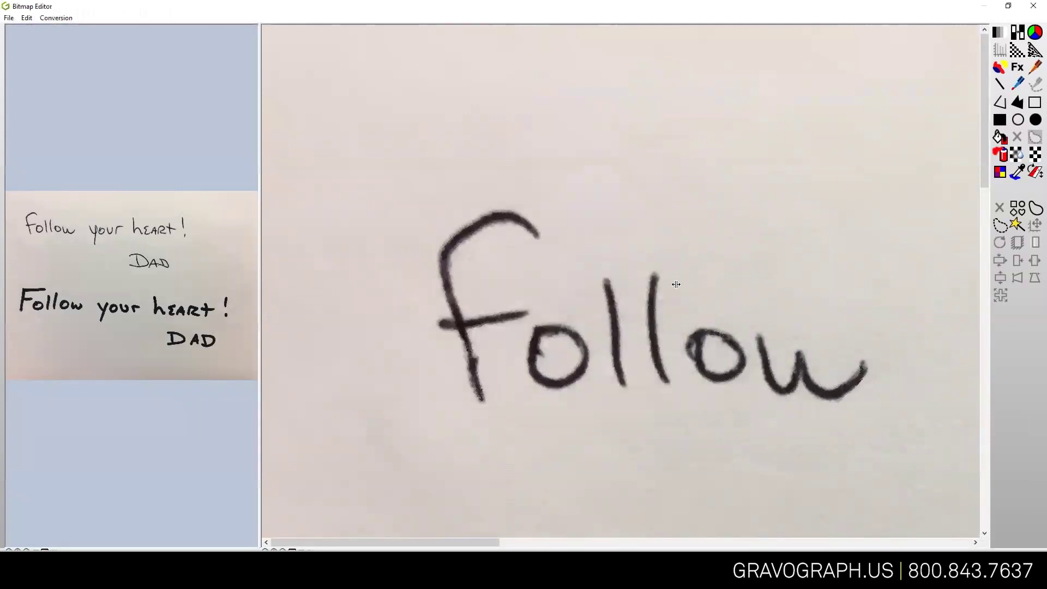
left_click_drag(676, 285, 830, 284)
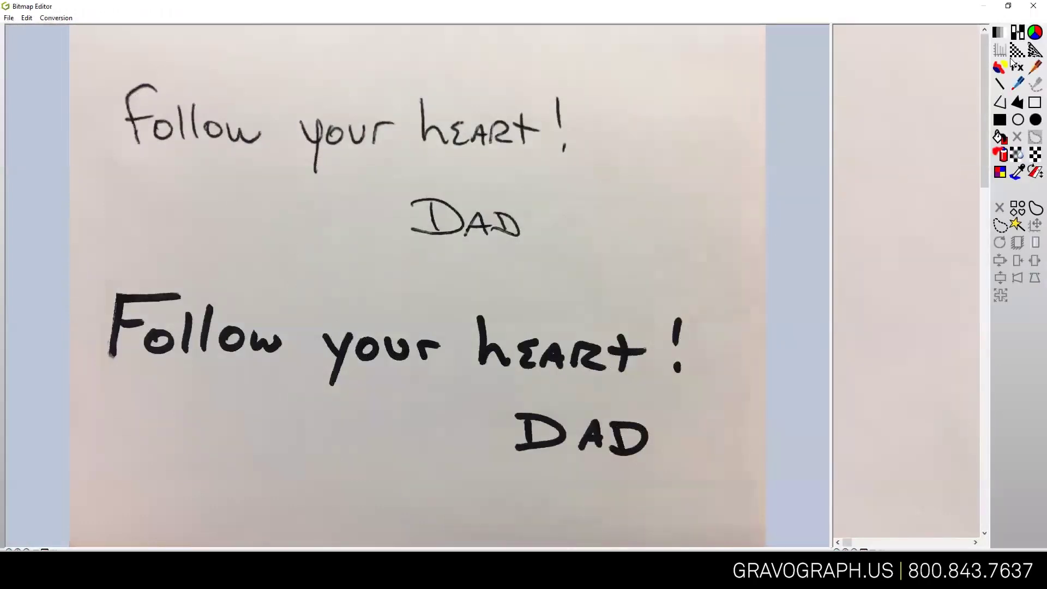
Step: Raise the picture's brightness in the color correction in small increments to turn the paper background white, previewing each change
left_click(1016, 155)
left_click(1034, 34)
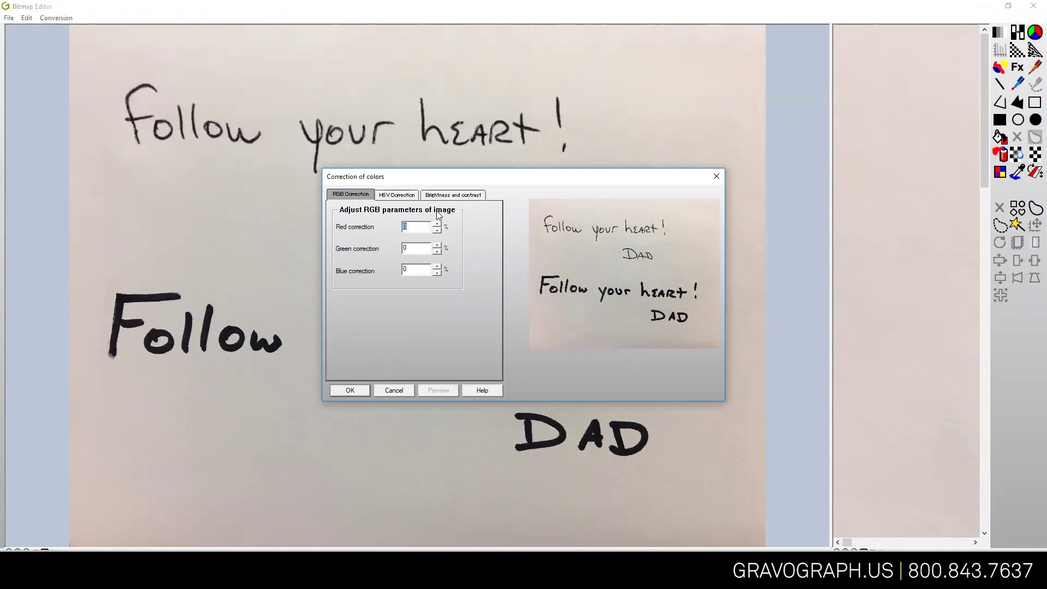
left_click(442, 195)
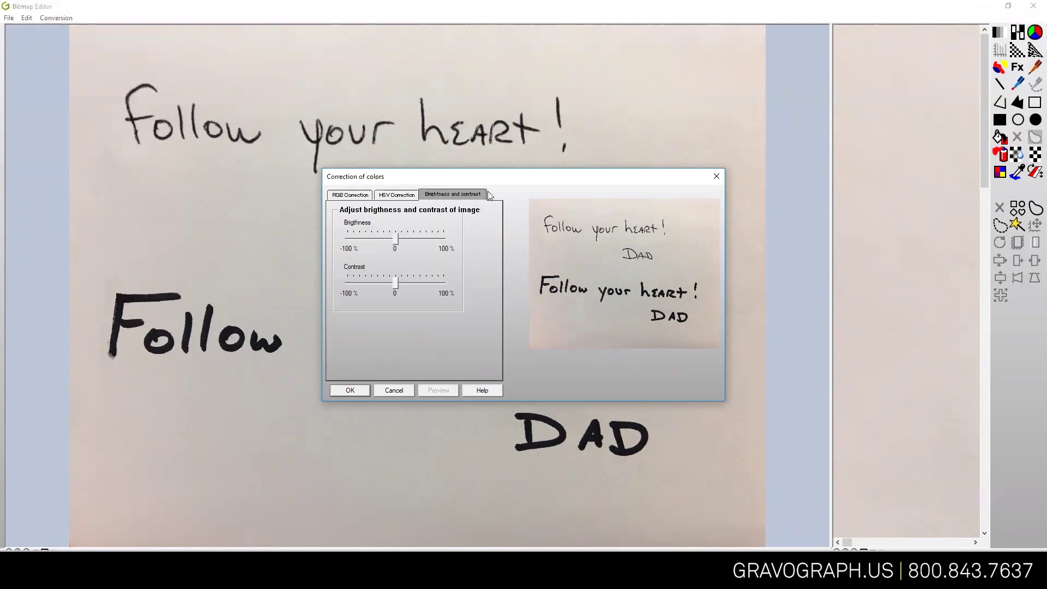
left_click(396, 237)
left_click(435, 390)
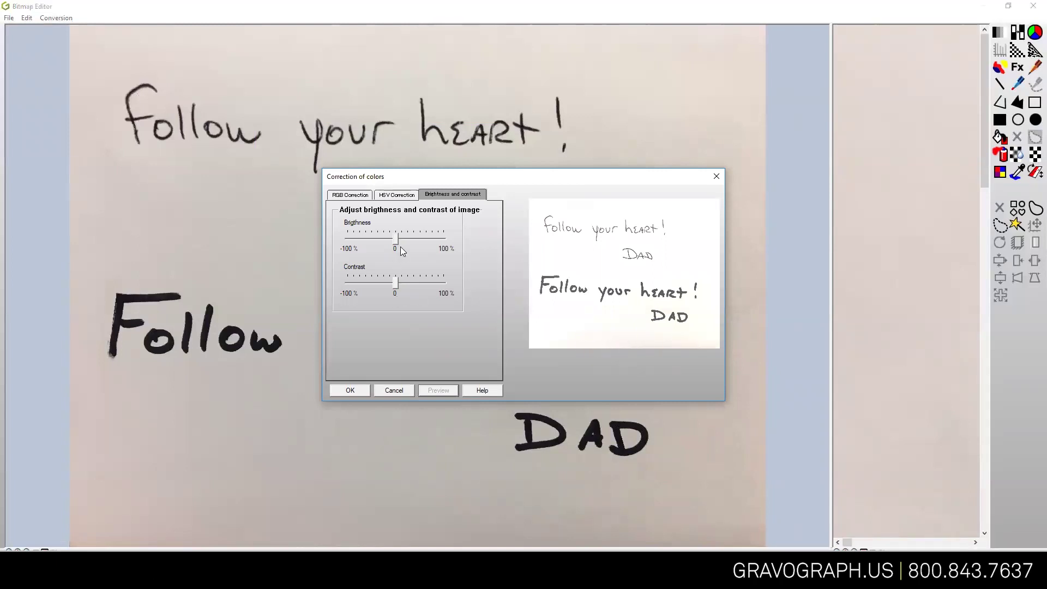
left_click_drag(396, 241, 401, 241)
left_click(437, 390)
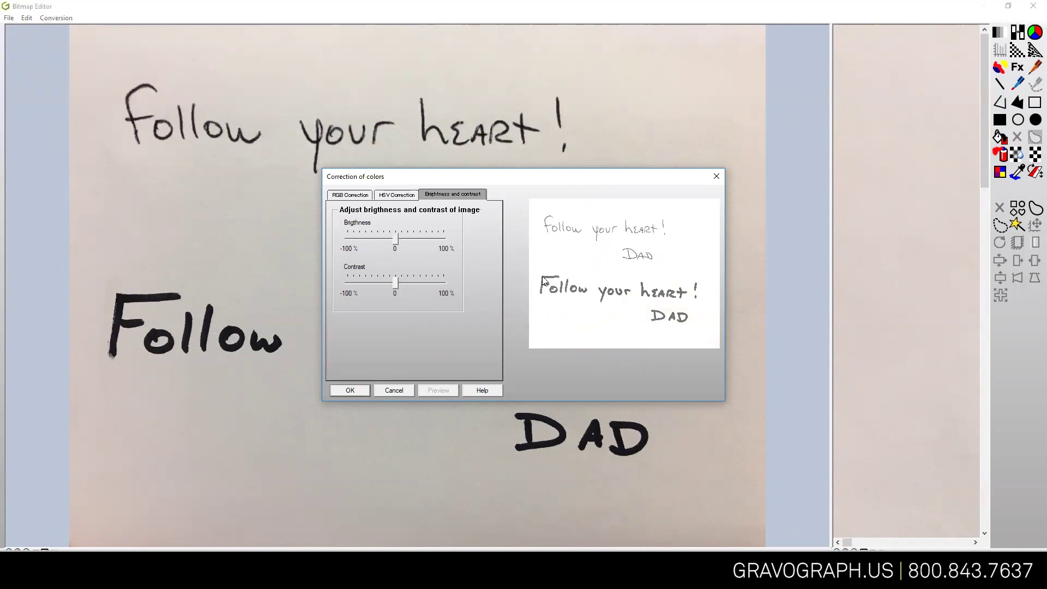
Step: Increase the picture's contrast in several previewed increments to make the handwriting solid black, and apply the color correction
left_click(395, 282)
left_click(432, 391)
left_click(410, 284)
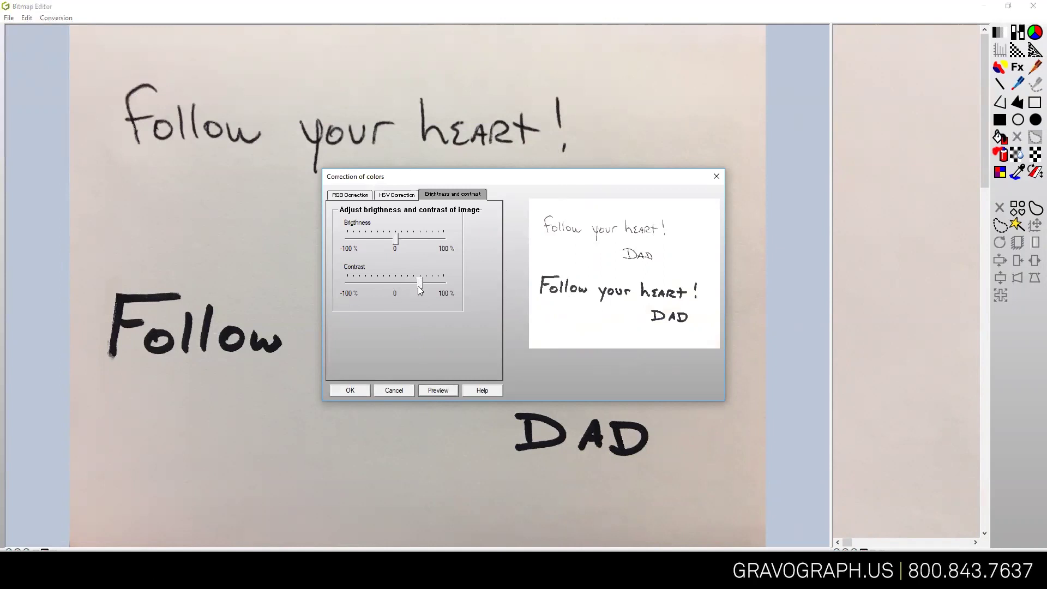
left_click(441, 390)
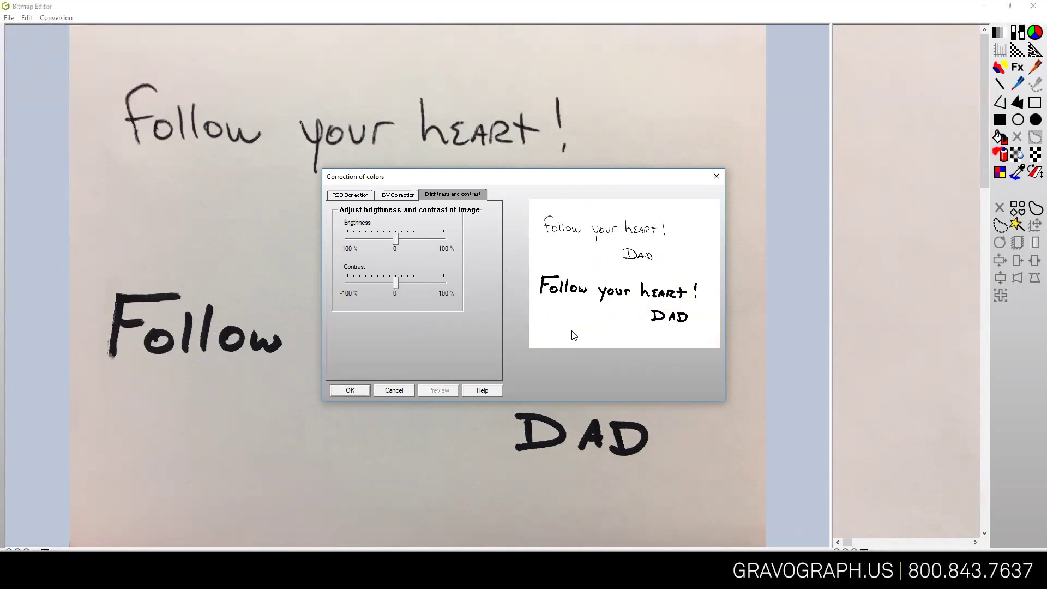
left_click_drag(395, 282, 413, 282)
left_click(435, 390)
left_click(349, 391)
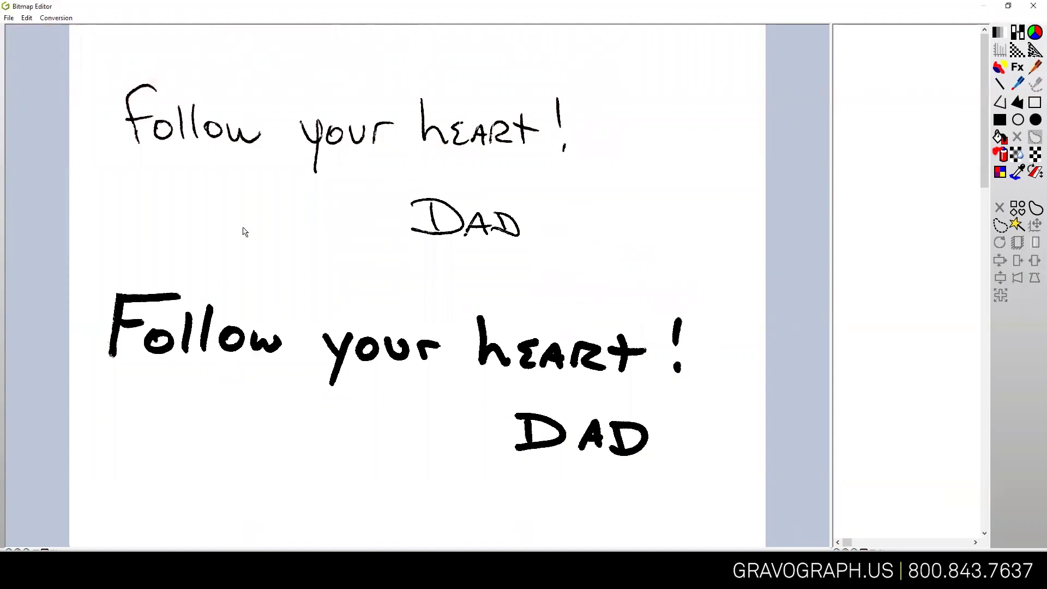
Step: Save the corrected bitmap and quit the Bitmap Editor
left_click(14, 20)
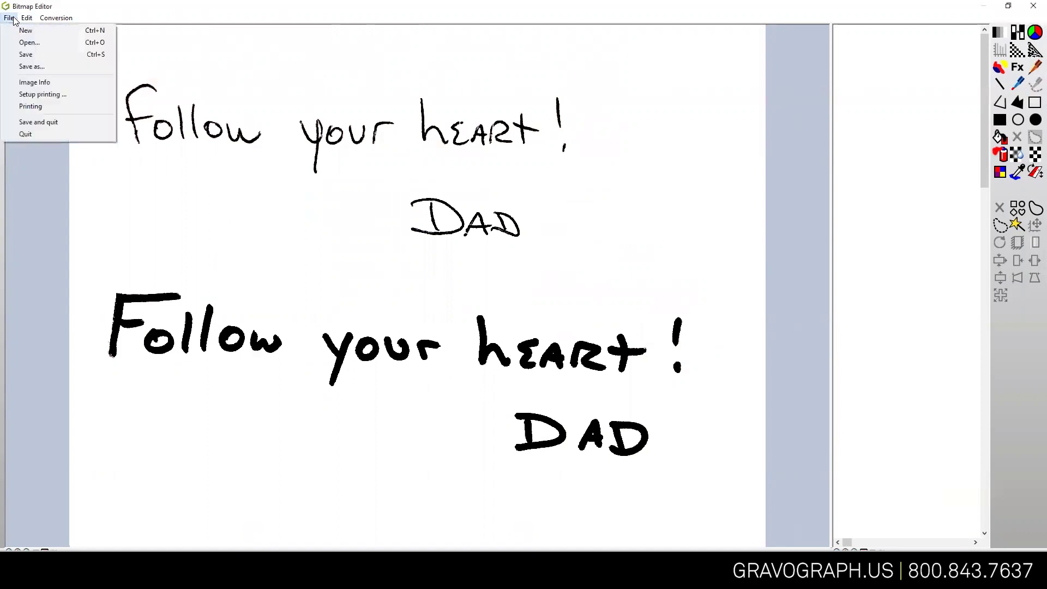
left_click(41, 123)
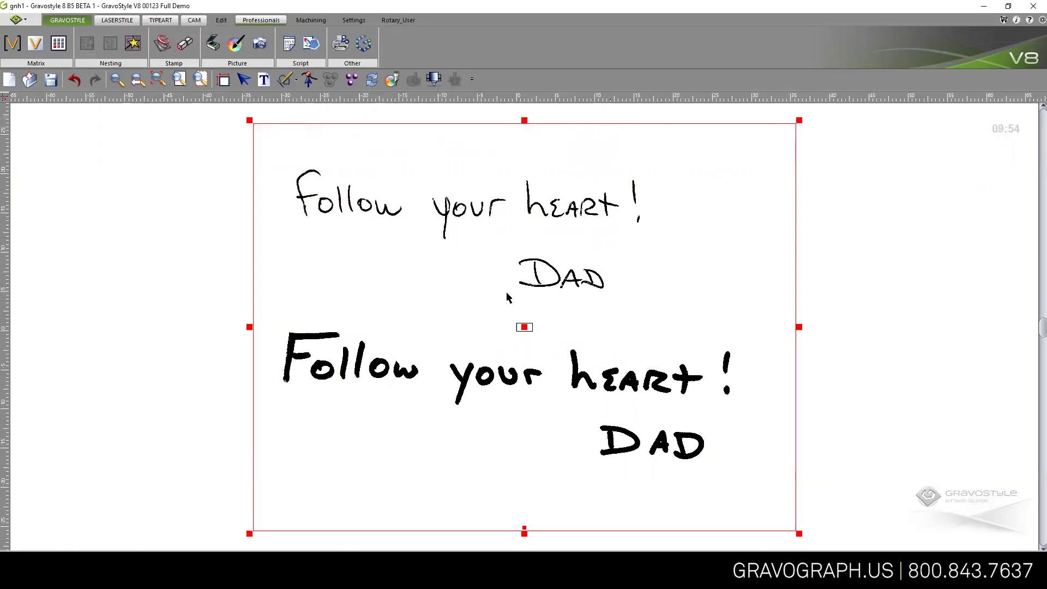
Step: Vectorize the picture with allowance 1.5, noise filtering 2, smoothing -0.3, thinning off and a reduction to 2 colors
left_click(77, 21)
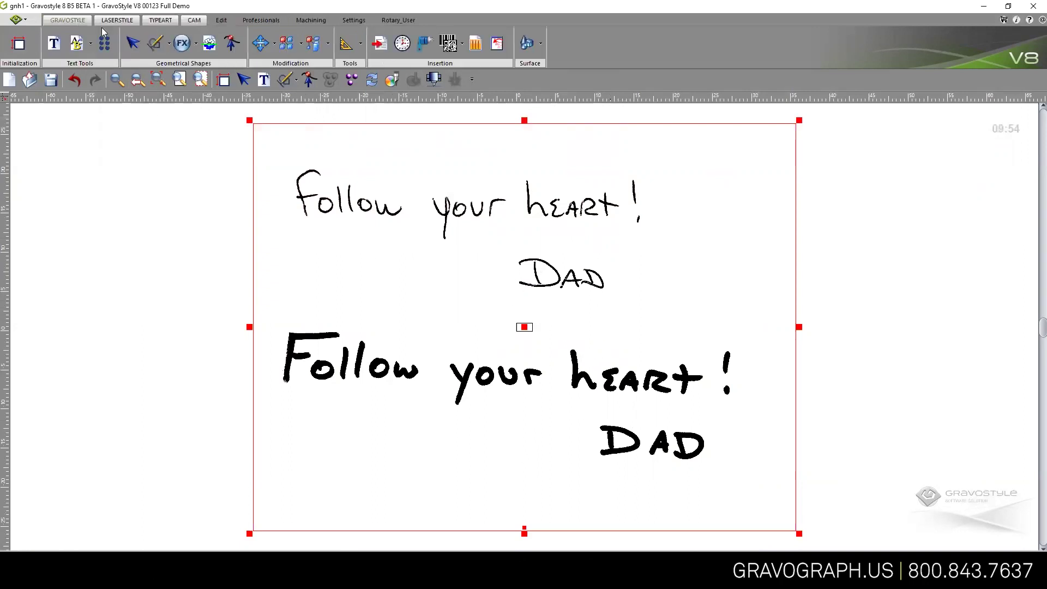
left_click(210, 43)
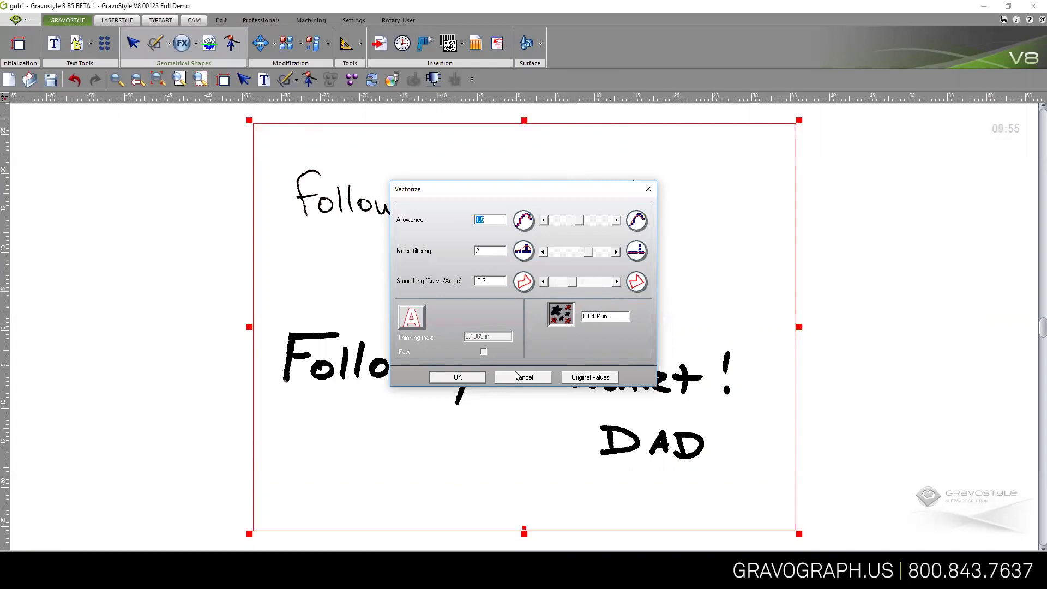
left_click(411, 319)
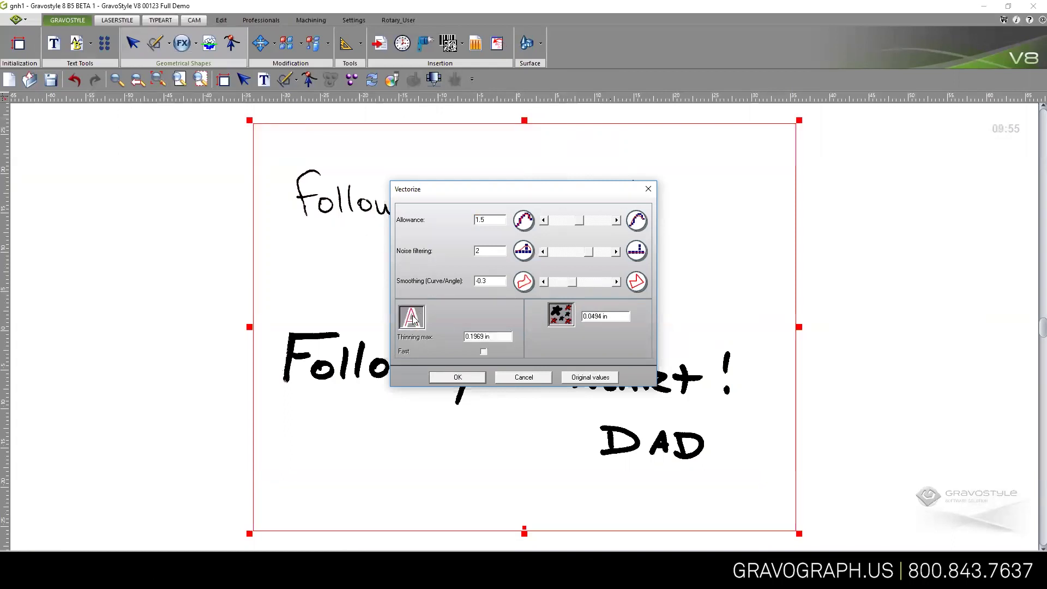
left_click(413, 321)
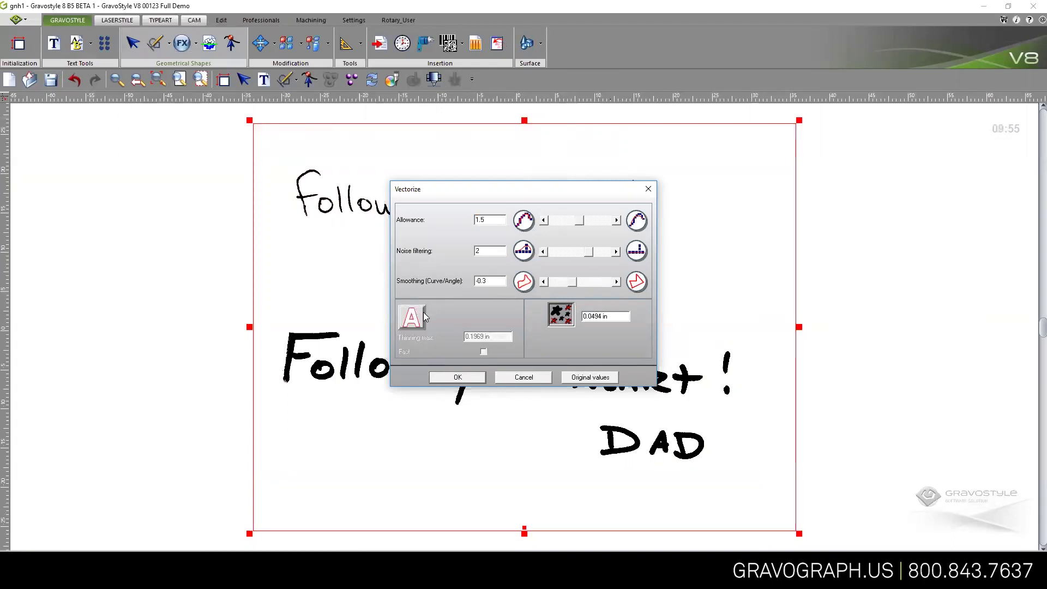
left_click(458, 378)
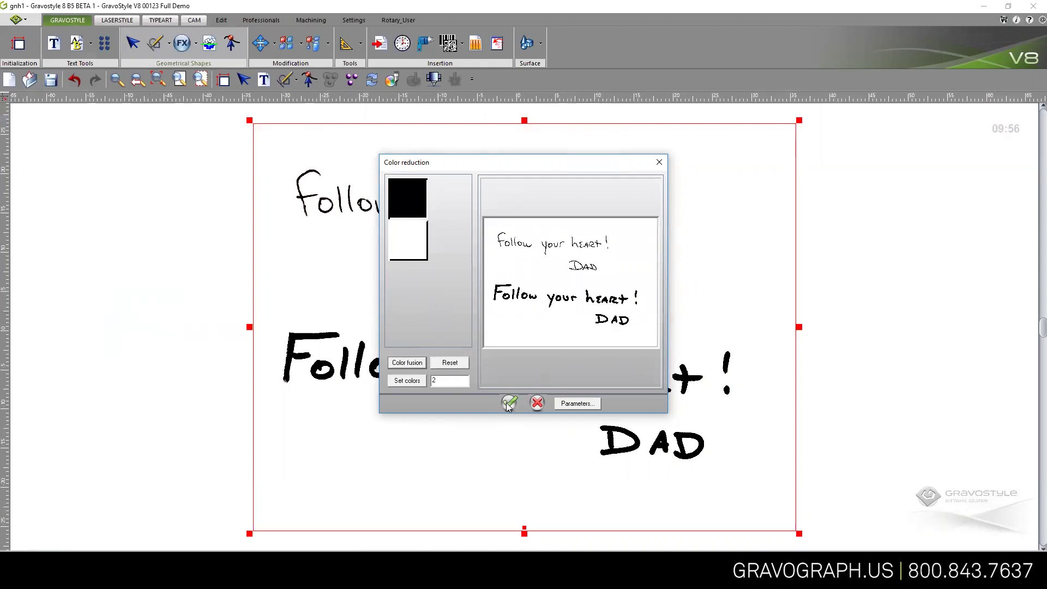
left_click(509, 403)
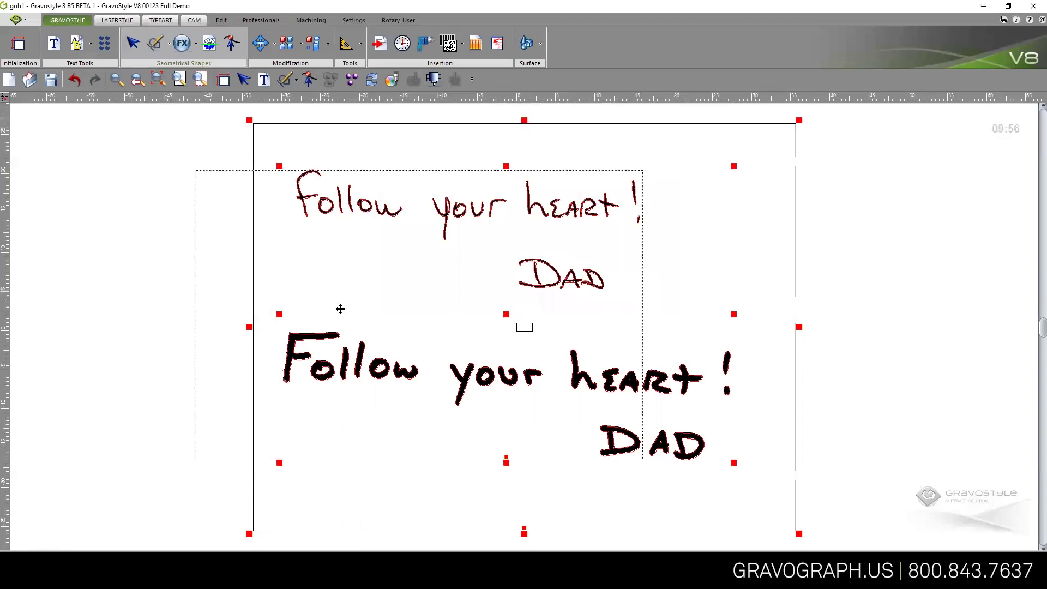
Step: Move the vectorized lettering off the bitmap into the empty area to its left
left_click_drag(340, 310, 68, 306)
scroll(298, 299, "down", 1)
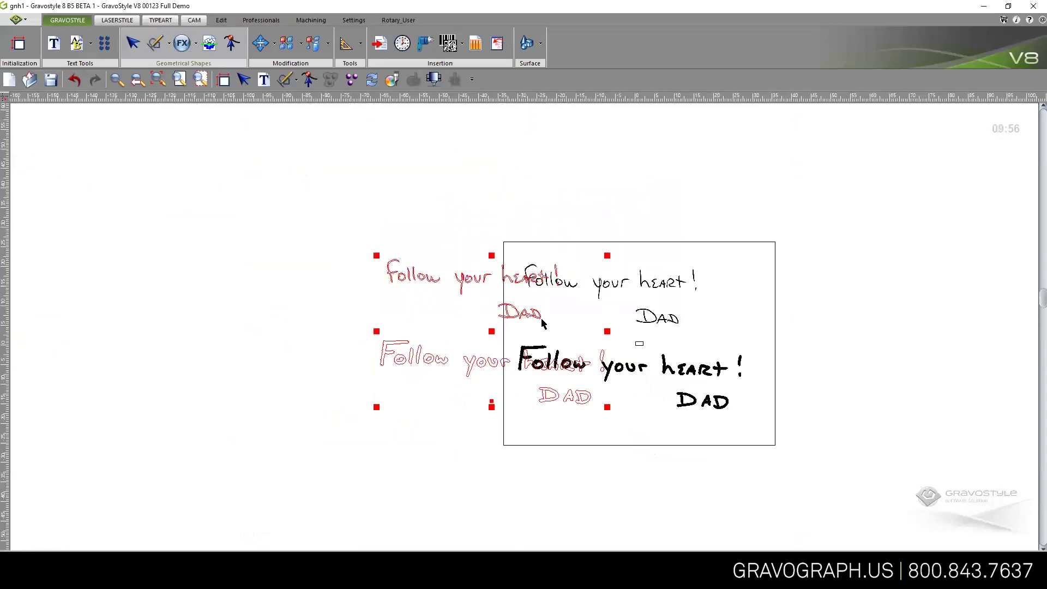
left_click_drag(490, 329, 351, 328)
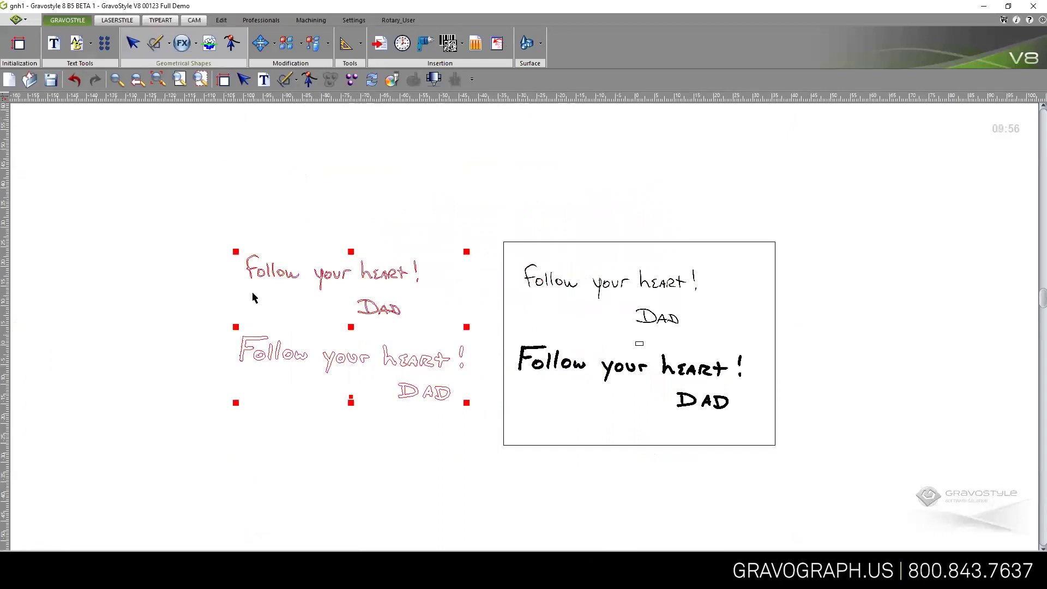
Step: Delete the original bitmap picture, keeping the vector outlines
scroll(285, 297, "up", 1)
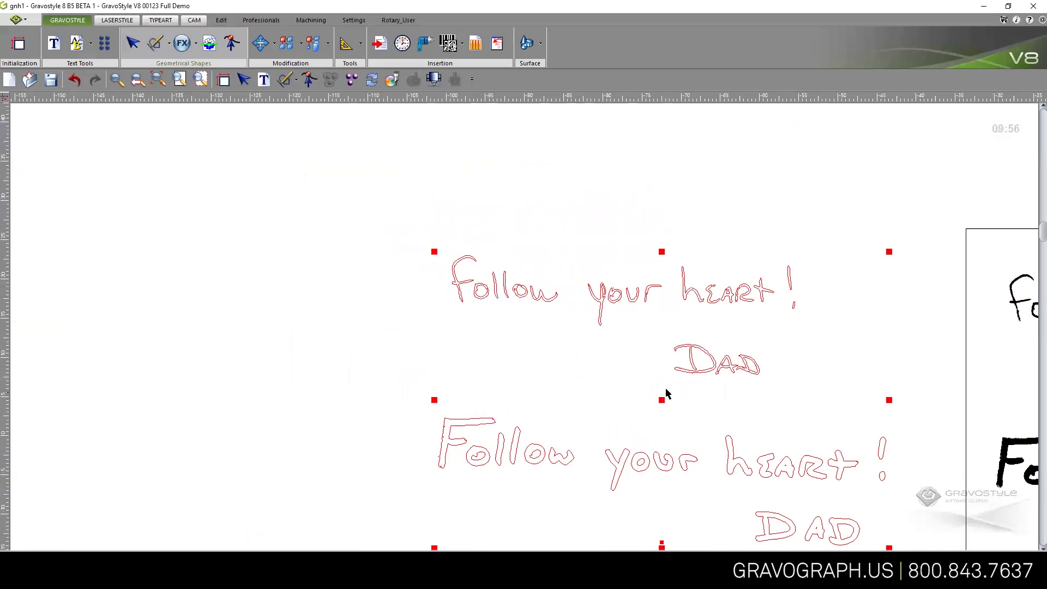
scroll(666, 393, "down", 1)
left_click(769, 246)
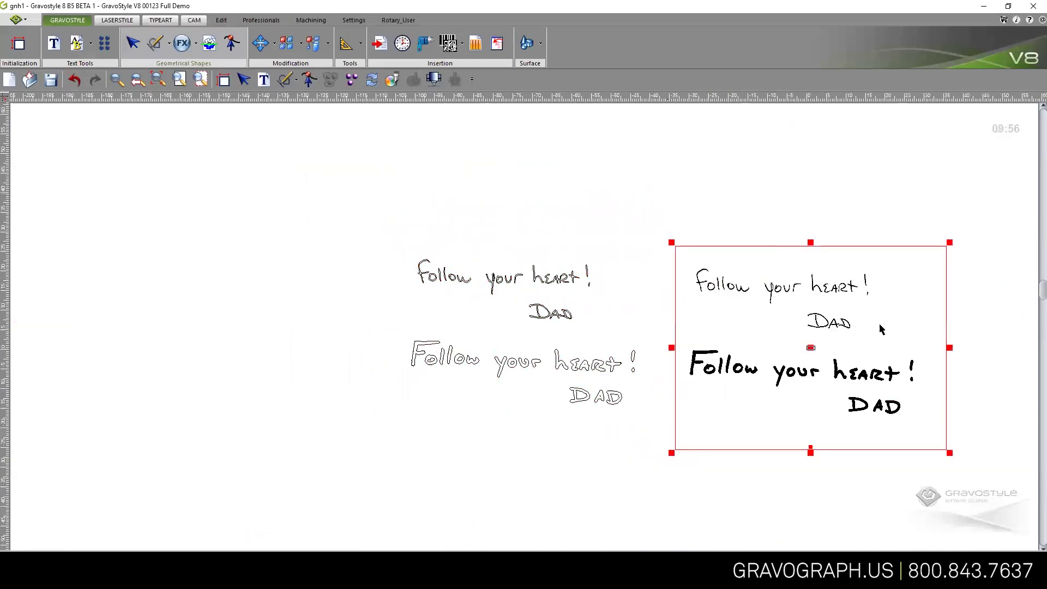
key("Delete")
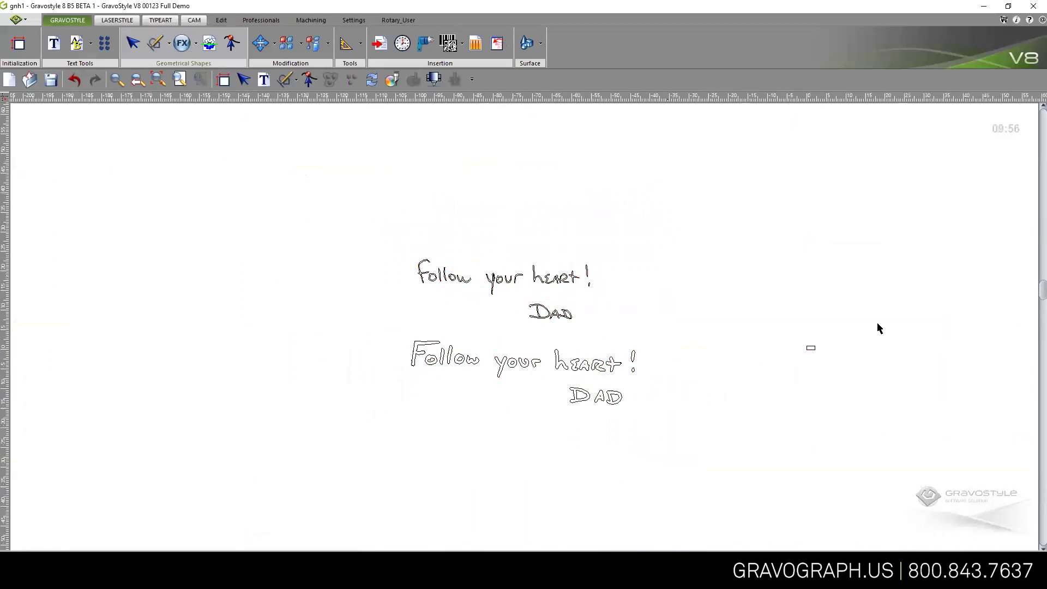
Step: Select the vectorized lettering and move it onto the small plate
left_click(510, 281)
left_click_drag(407, 256, 541, 343)
left_click_drag(600, 369, 811, 346)
Step: Examine the outline quality of the thin-pen "Follow your heart!" lettering up close
key("F4")
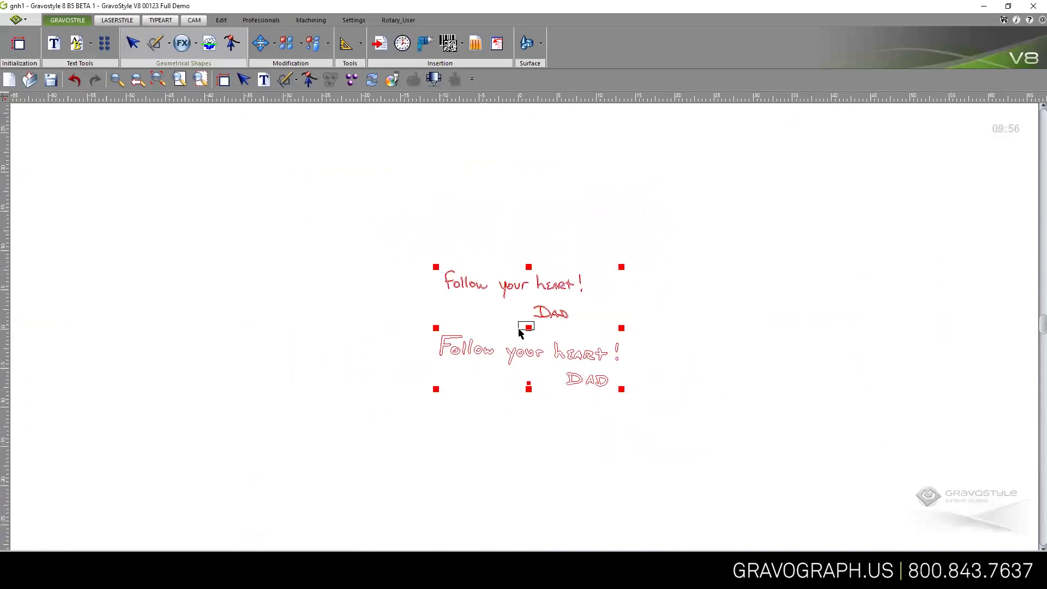
key("F4")
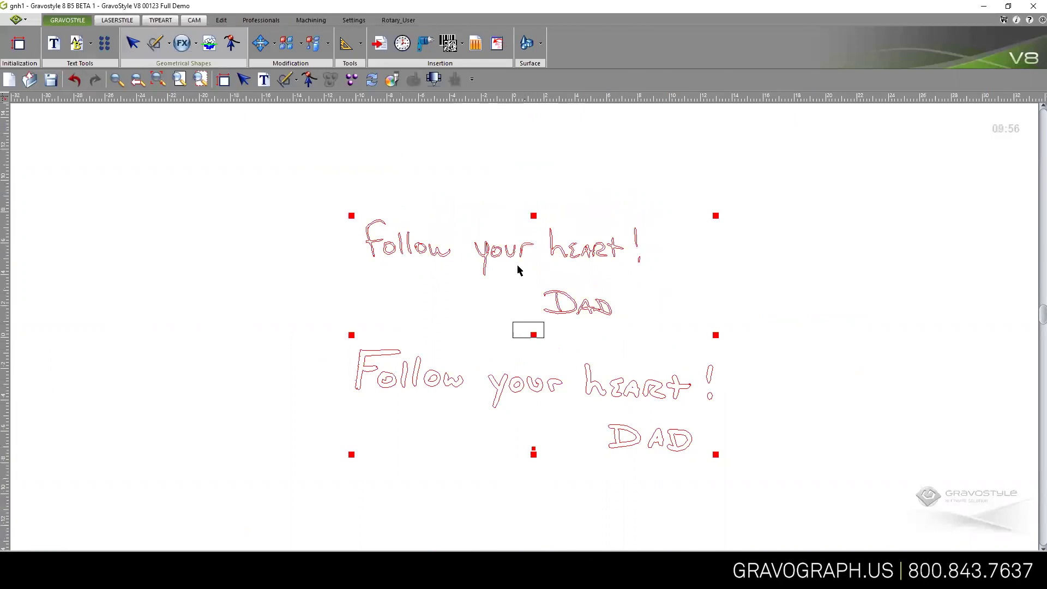
key("F4")
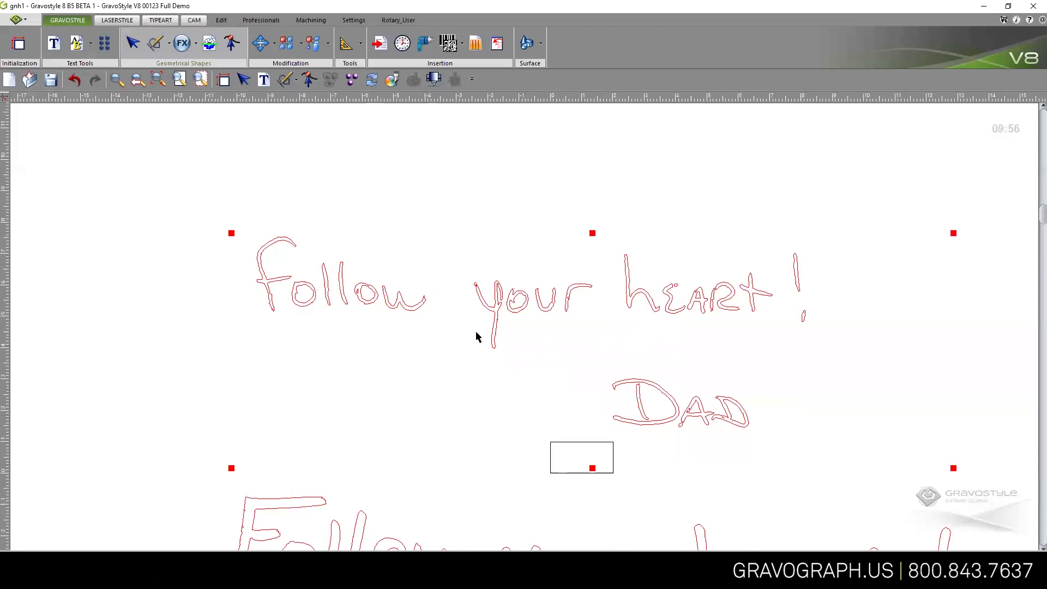
scroll(491, 322, "up", 2)
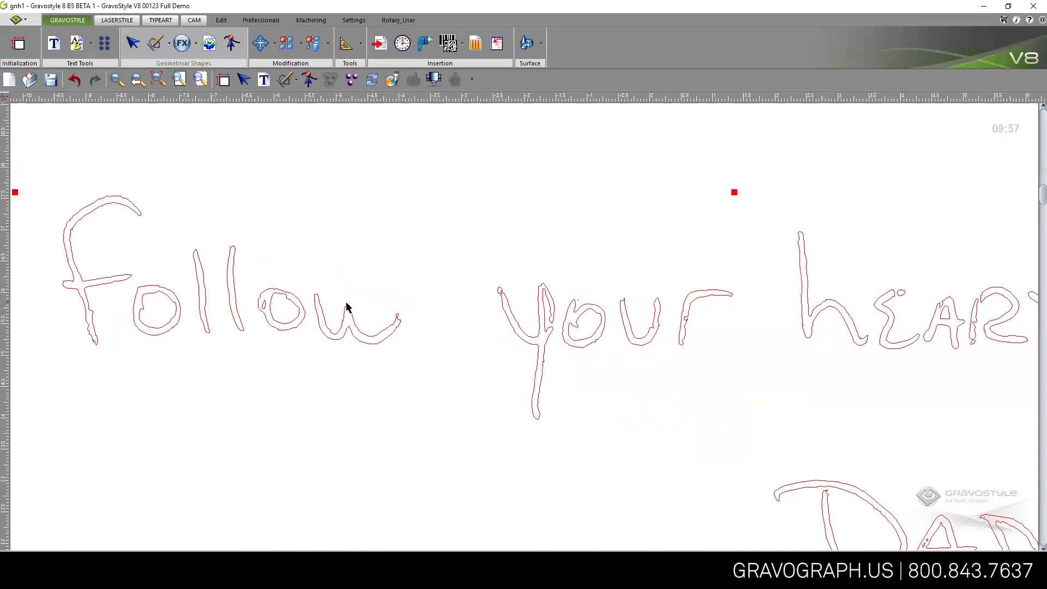
scroll(596, 483, "down", 2)
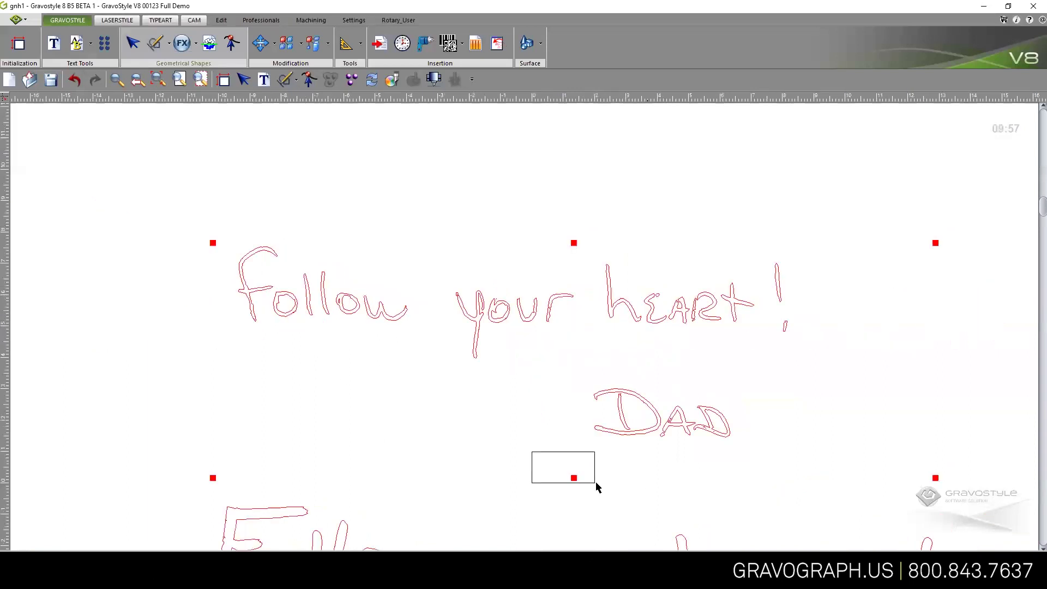
scroll(520, 356, "down", 2)
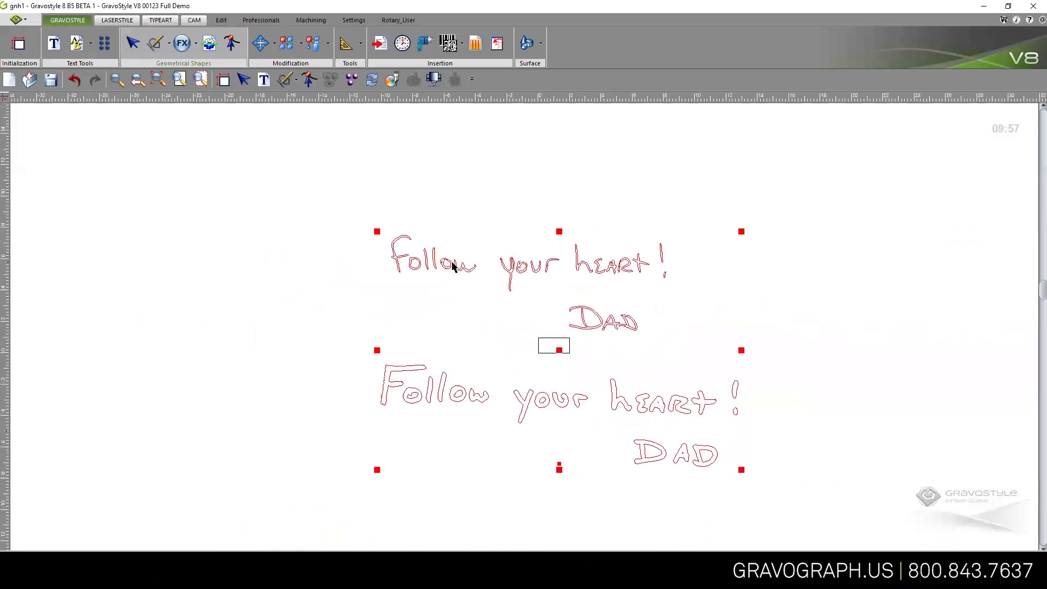
Step: Ungroup the vectorized lettering outlines
scroll(452, 265, "up", 2)
scroll(618, 314, "up", 2)
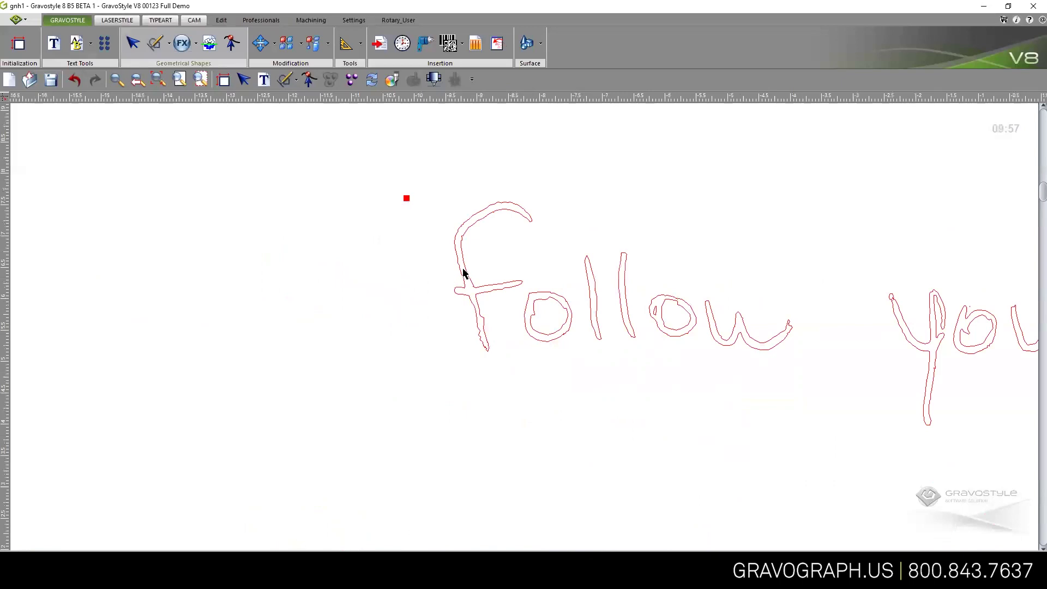
left_click(352, 80)
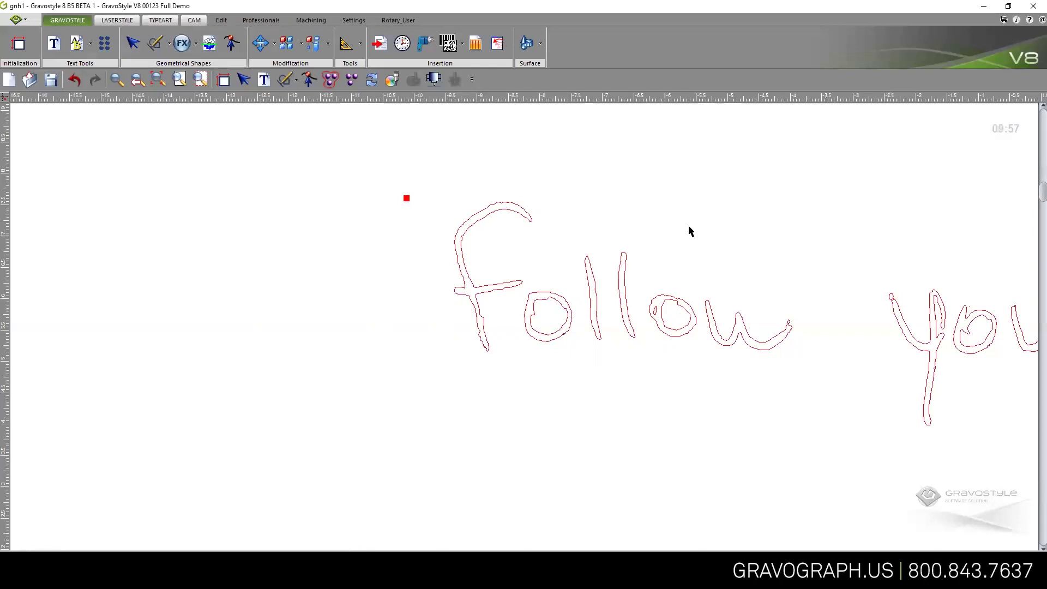
Step: Delete the points forming the notch on the left side of the inner outline of the first "o" in "Follow"
left_click(622, 260)
left_click(591, 276)
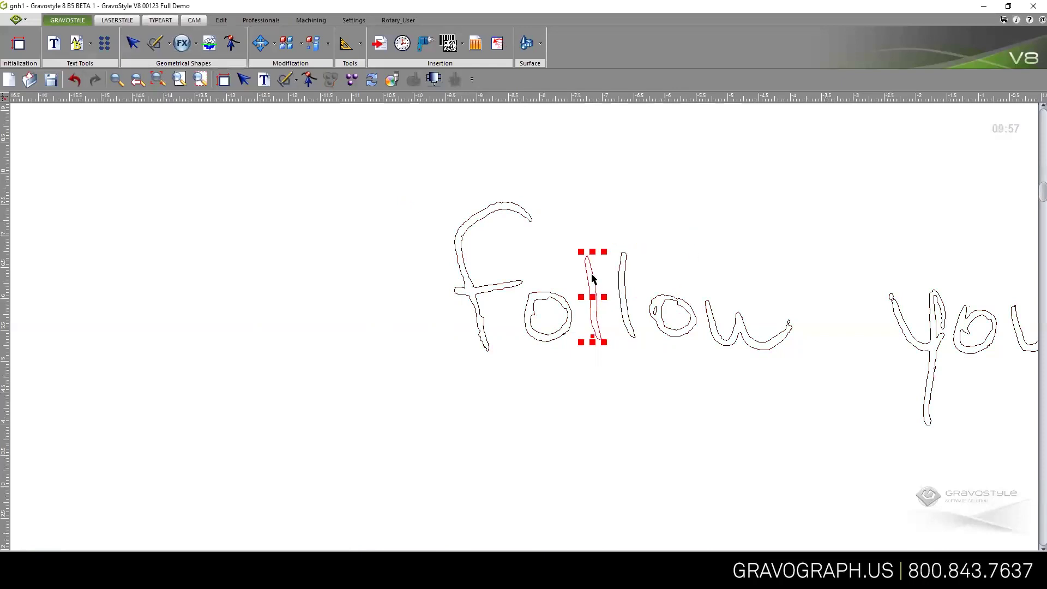
left_click(557, 303)
left_click(581, 301)
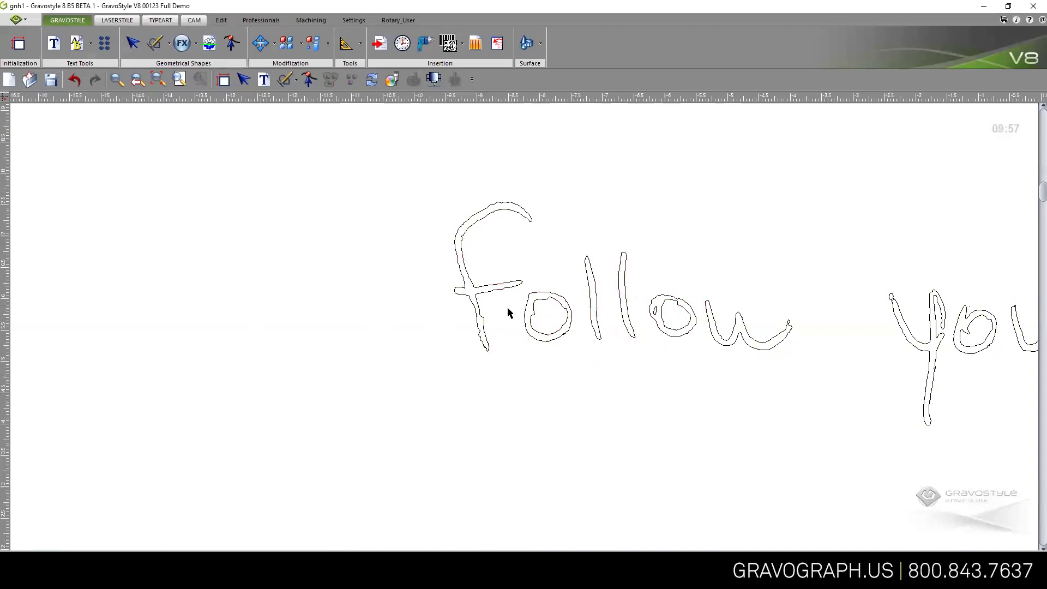
left_click(534, 307)
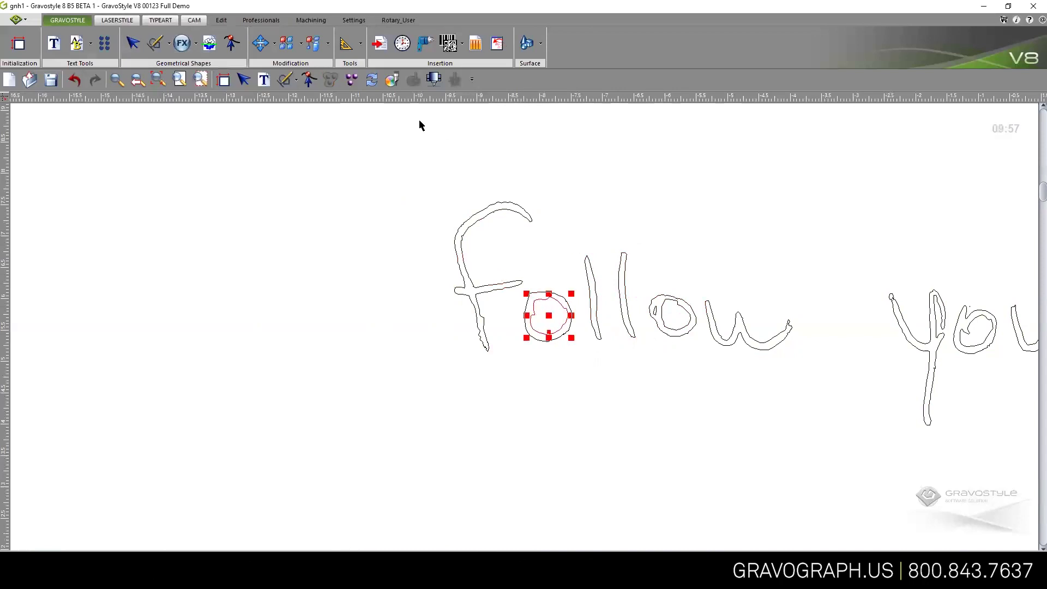
left_click(310, 80)
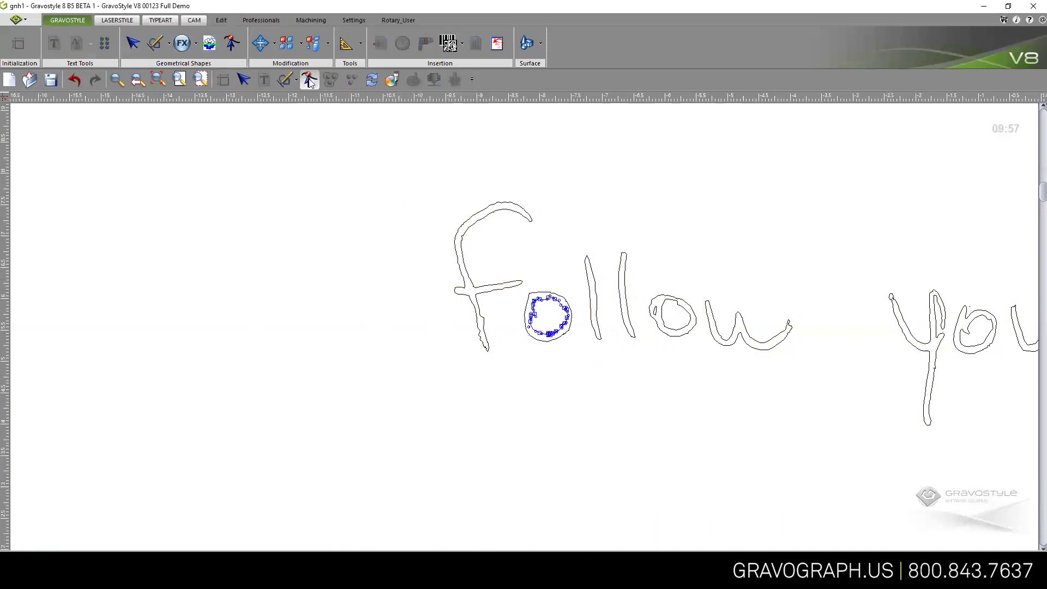
scroll(547, 312, "up", 2)
scroll(532, 336, "up", 2)
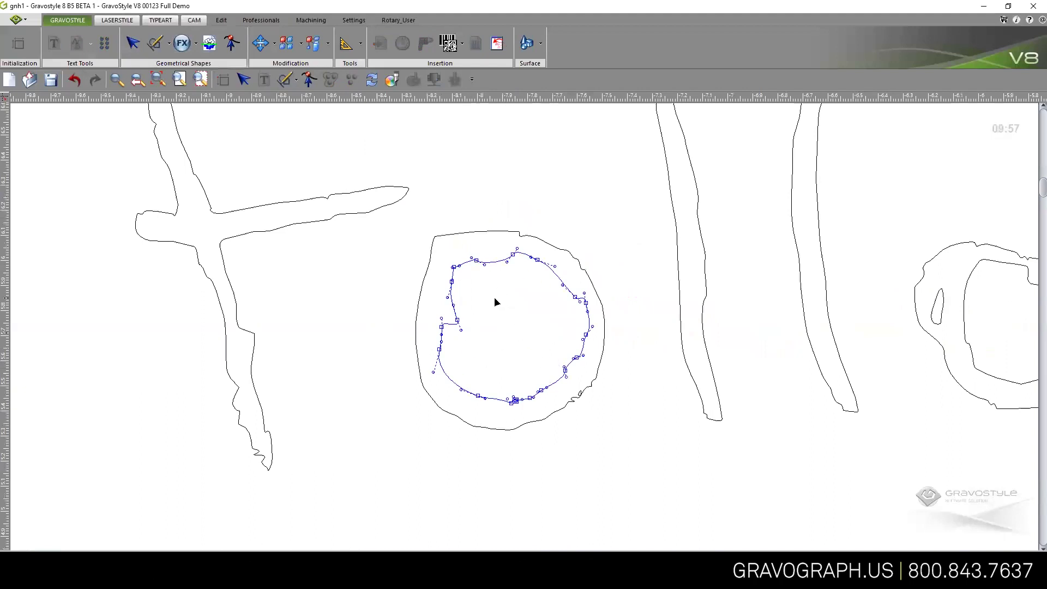
left_click_drag(452, 338, 450, 339)
key("Delete")
key("Delete")
Step: Replace the jagged lower-right stretch of the first "o"'s outer outline with one smooth curve
left_click(605, 343)
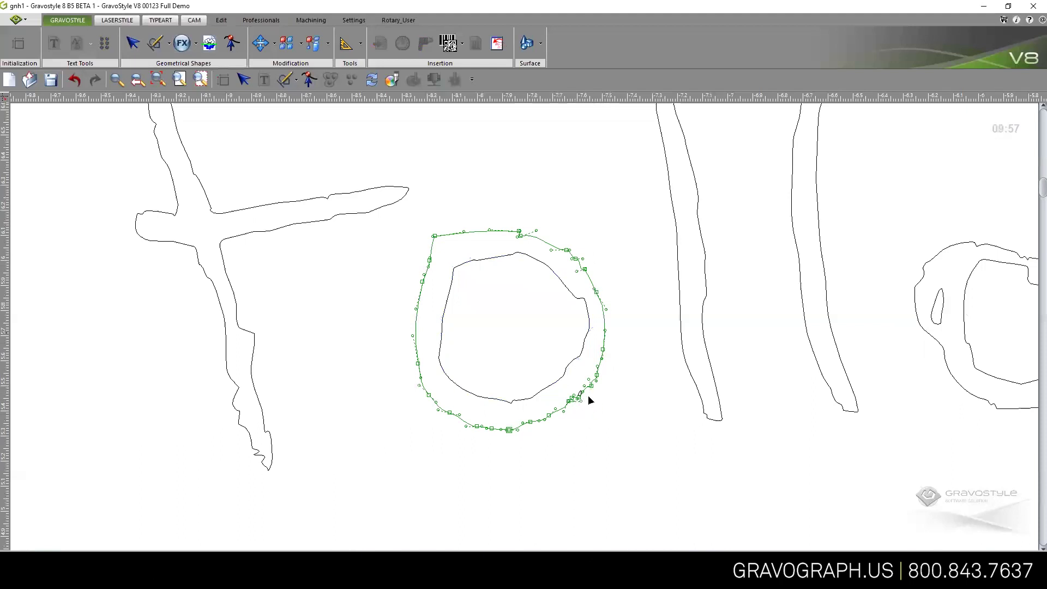
scroll(589, 401, "up", 1)
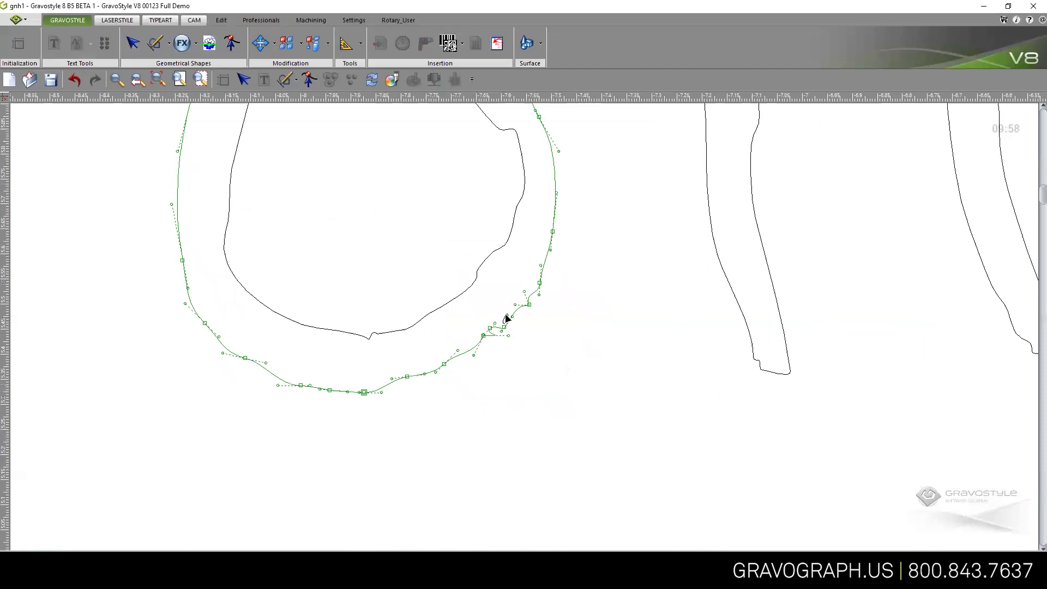
left_click(306, 79)
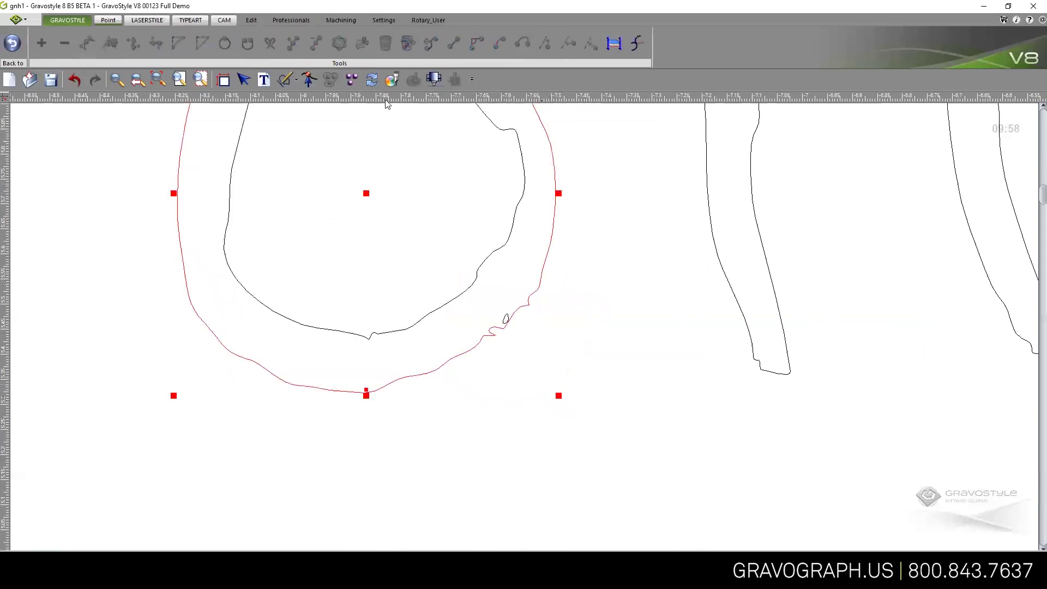
left_click(309, 80)
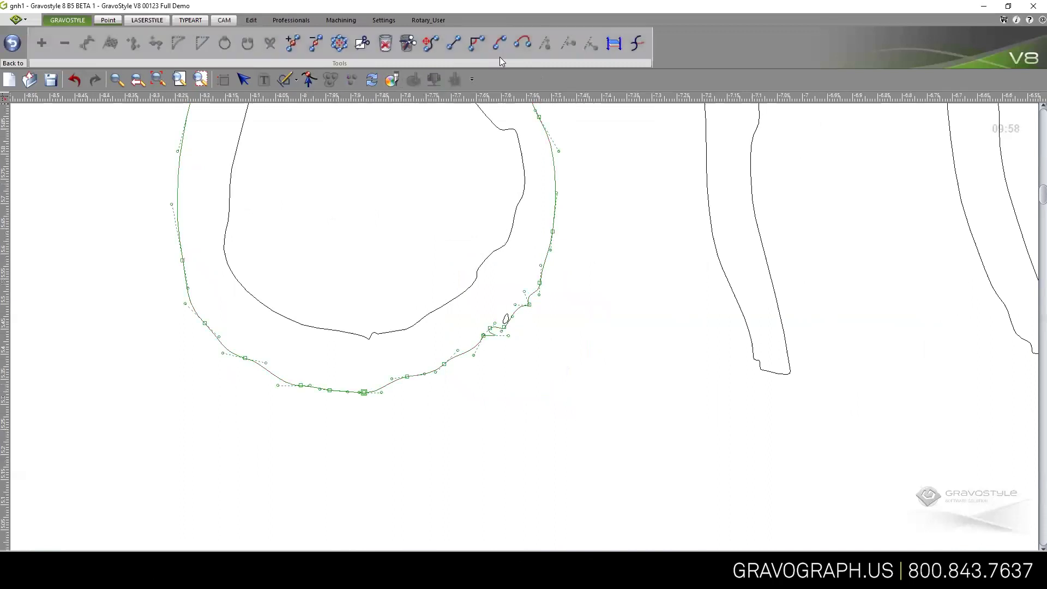
left_click(519, 45)
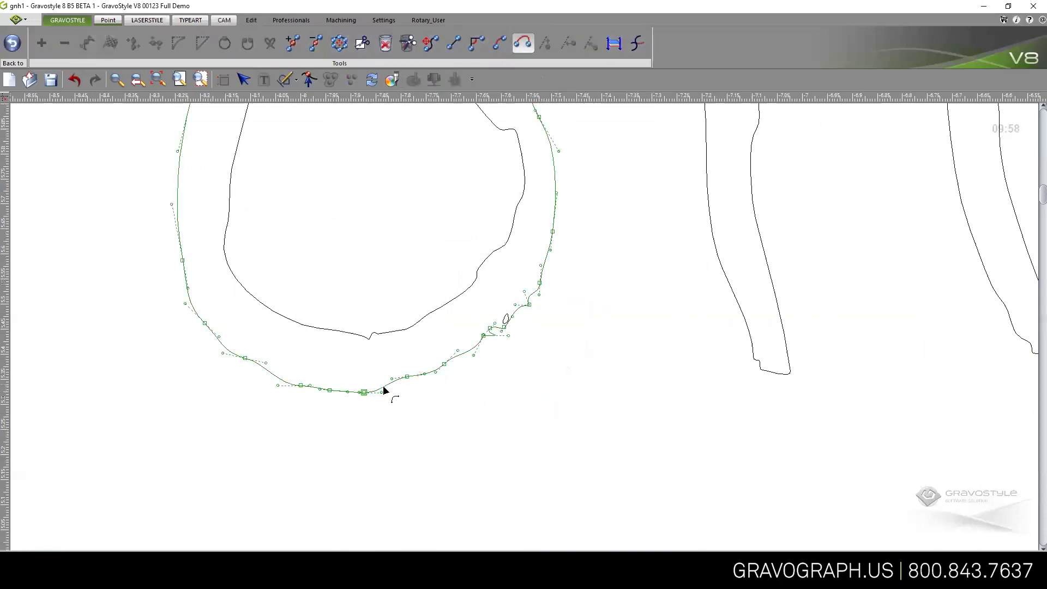
left_click(551, 246)
left_click(532, 353)
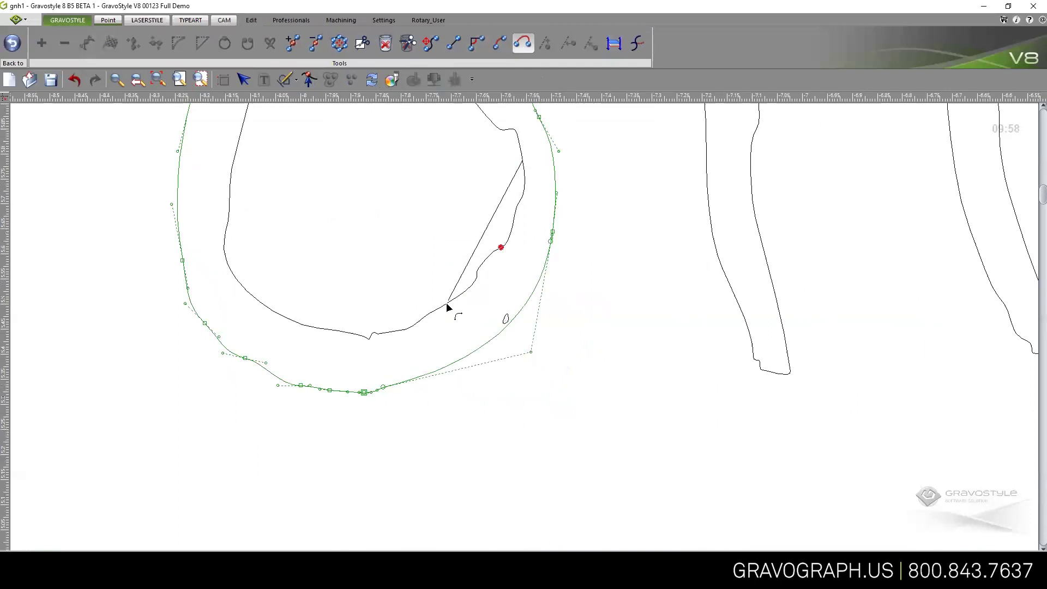
Step: Replace the uneven lower-right stretch of the first "o"'s inner outline with a smooth curve and leave point editing
left_click(519, 261)
scroll(519, 261, "down", 2)
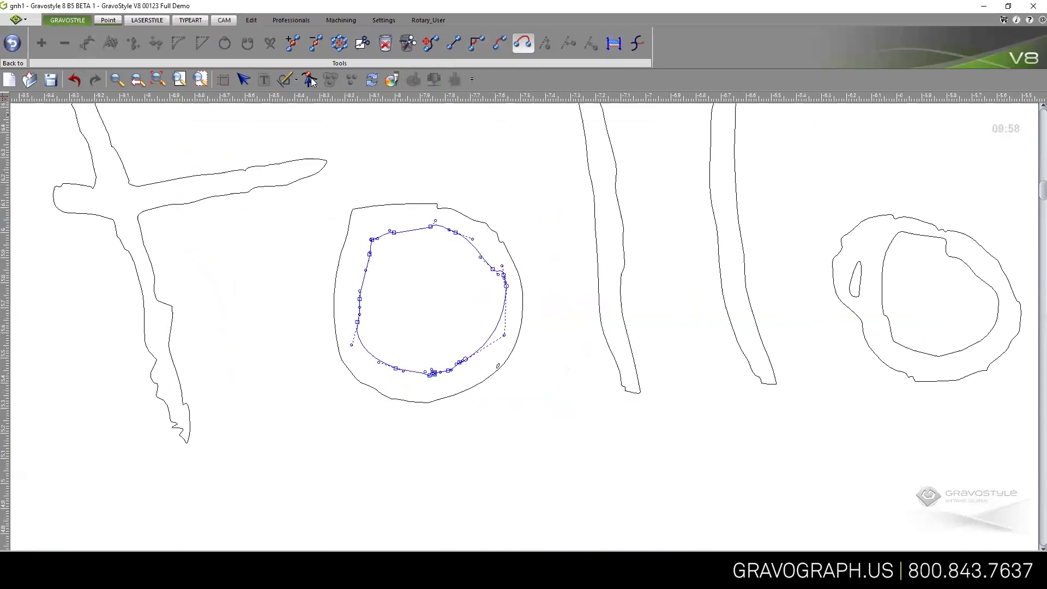
left_click(244, 80)
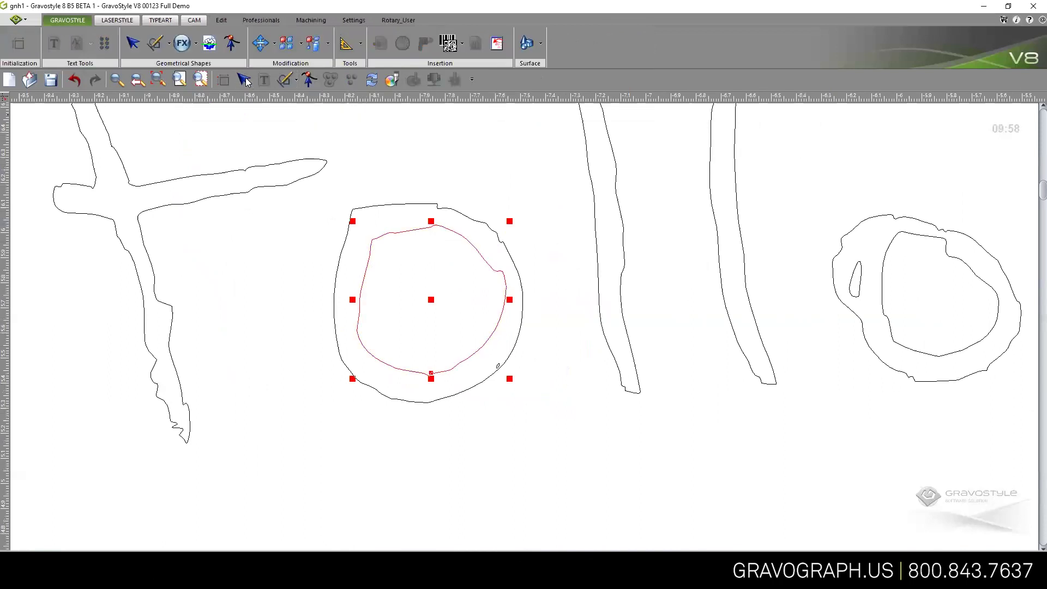
left_click(444, 259)
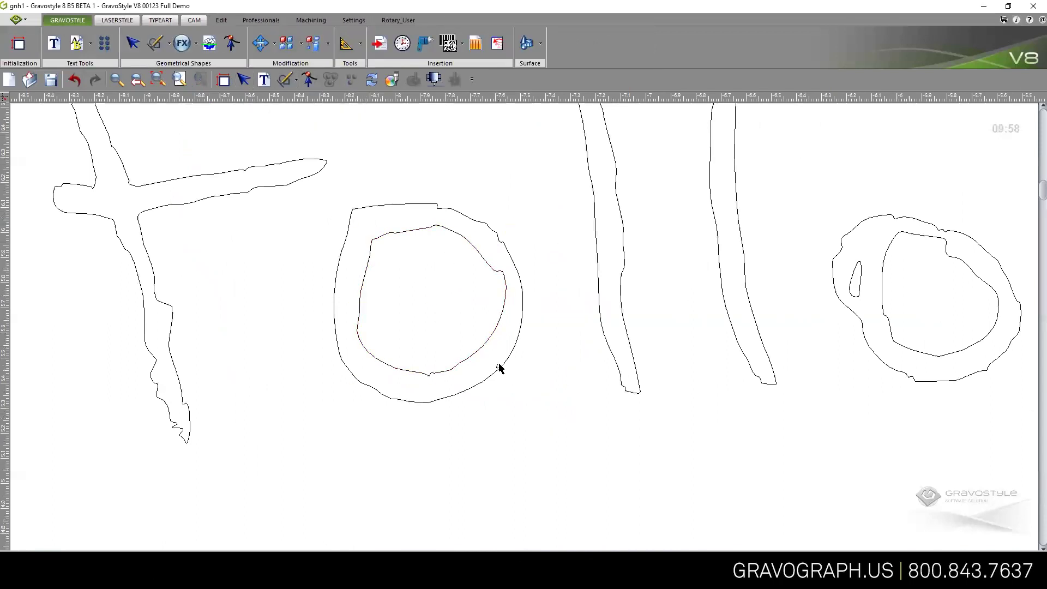
Step: Delete the stray speck beside the first "o" and the small leftover loop inside the second "o" of "Follow"
left_click_drag(539, 352, 480, 402)
key("Delete")
left_click(860, 279)
key("Delete")
Step: Try selecting the outlines of the "o" in "your" with selection windows made from different directions, and clear the selection
scroll(450, 240, "down", 2)
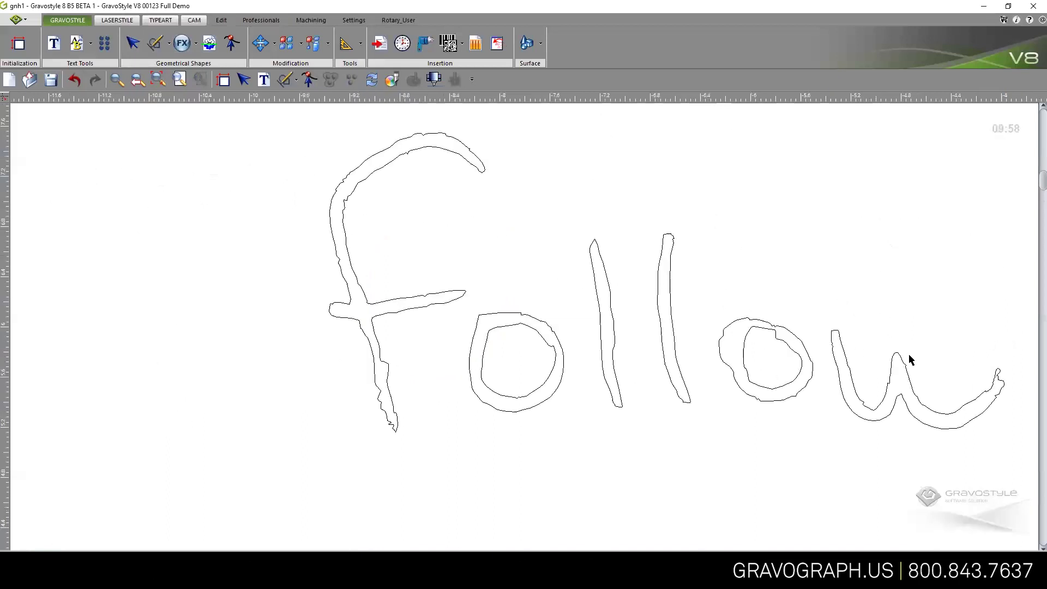
scroll(909, 360, "down", 2)
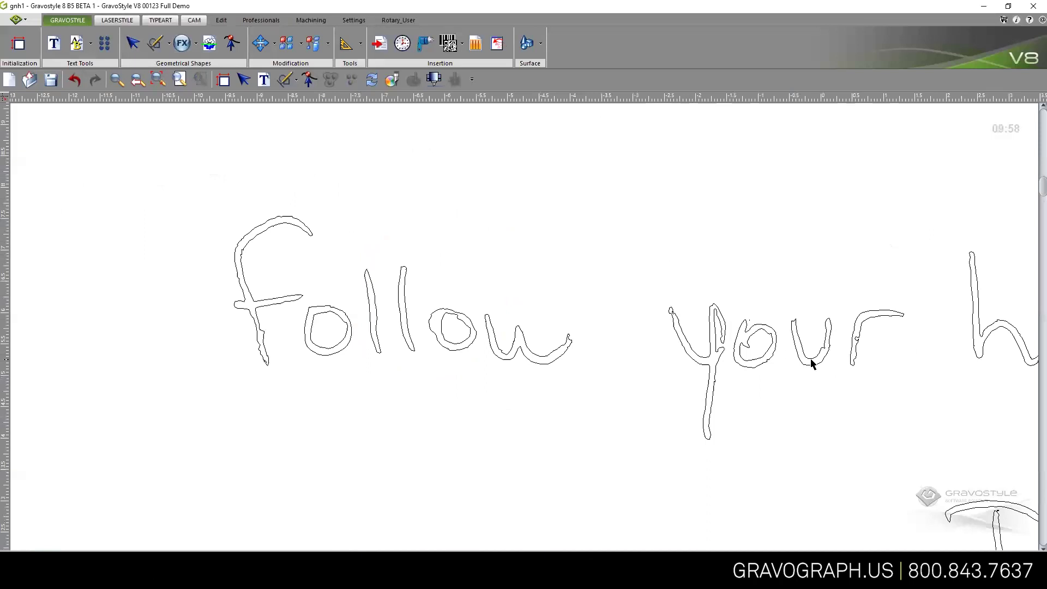
left_click(715, 326)
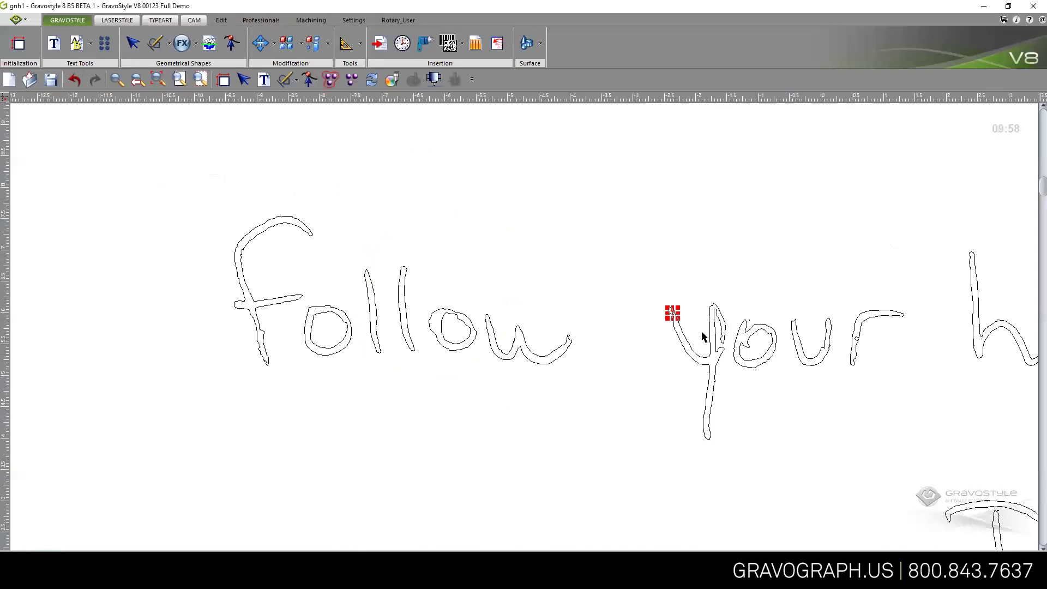
left_click(884, 360)
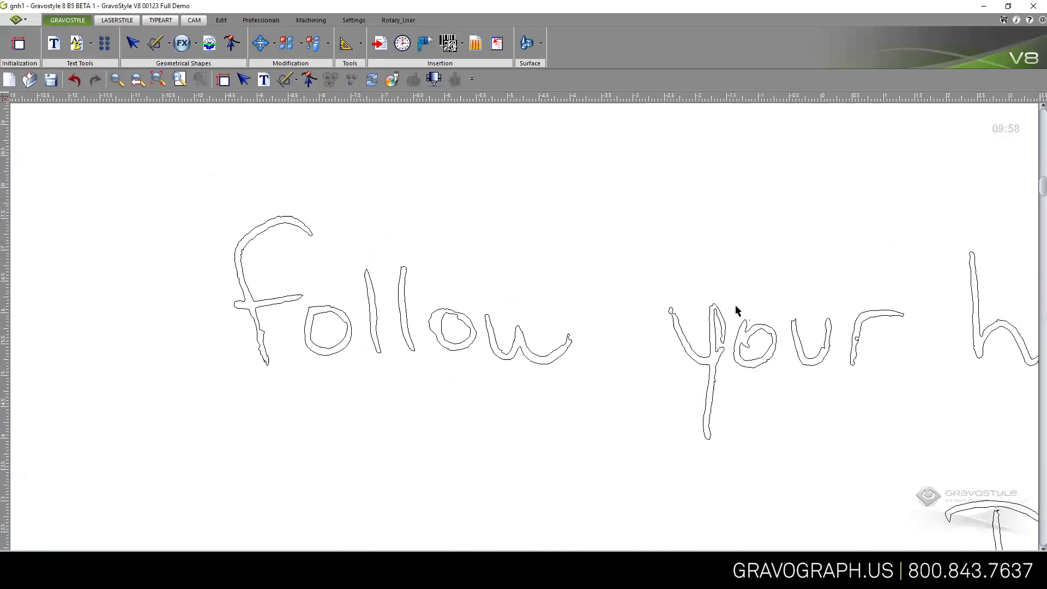
left_click_drag(735, 309, 773, 344)
left_click(796, 357)
left_click_drag(785, 308, 737, 381)
left_click_drag(737, 380, 737, 380)
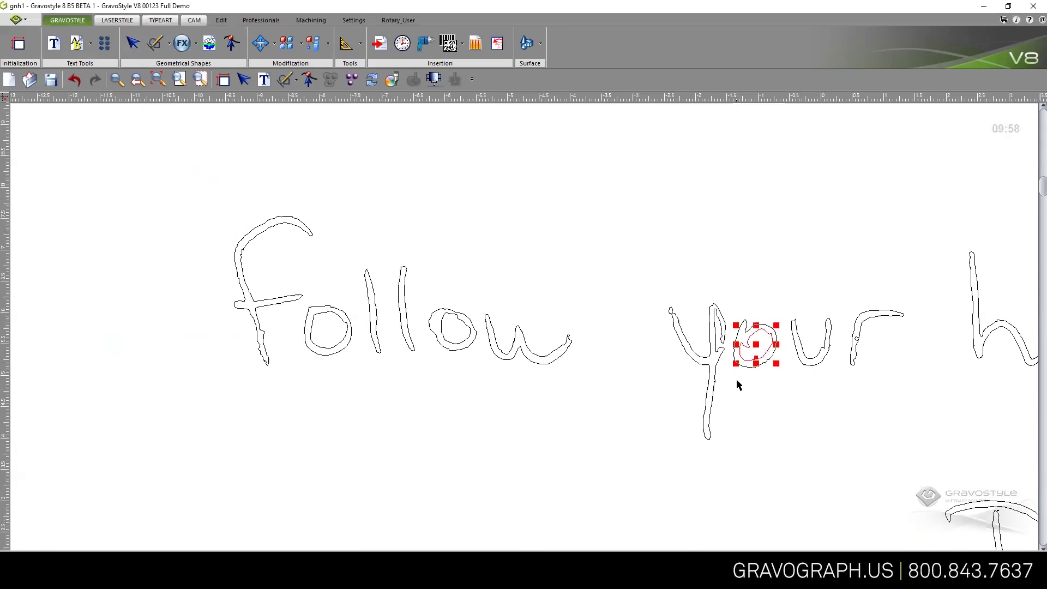
left_click_drag(792, 280, 726, 397)
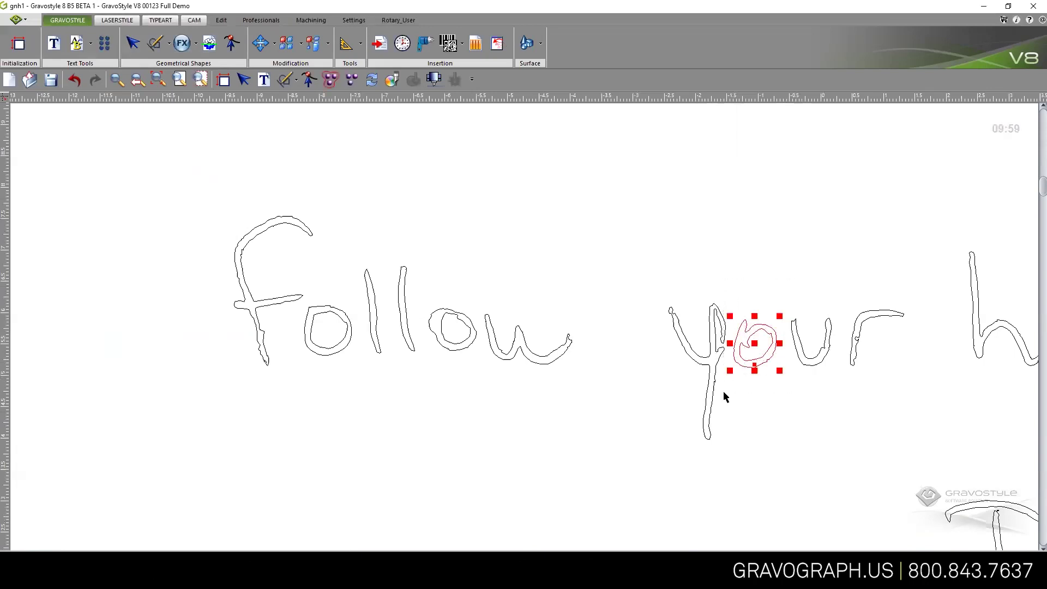
left_click(787, 296)
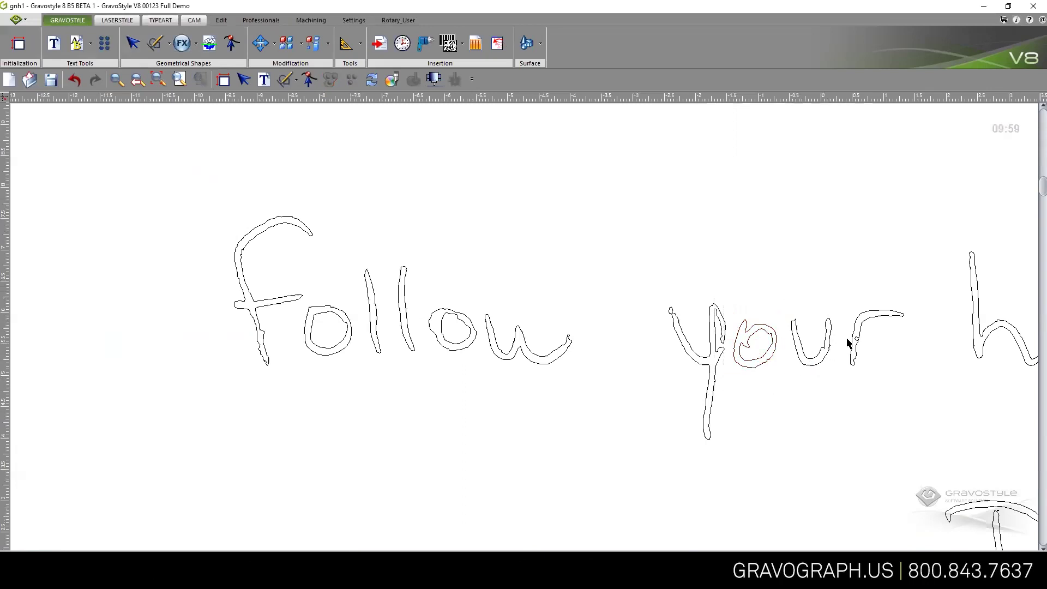
Step: Replace the bumpy right edge of the "r" stem in "your" with a single smooth curve
scroll(855, 345, "up", 2)
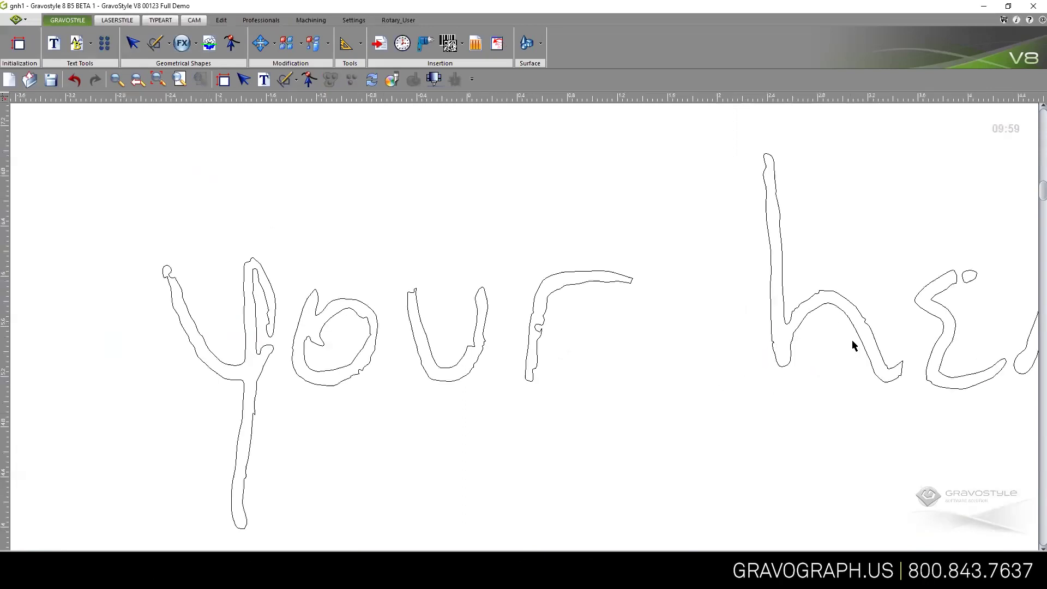
left_click(546, 324)
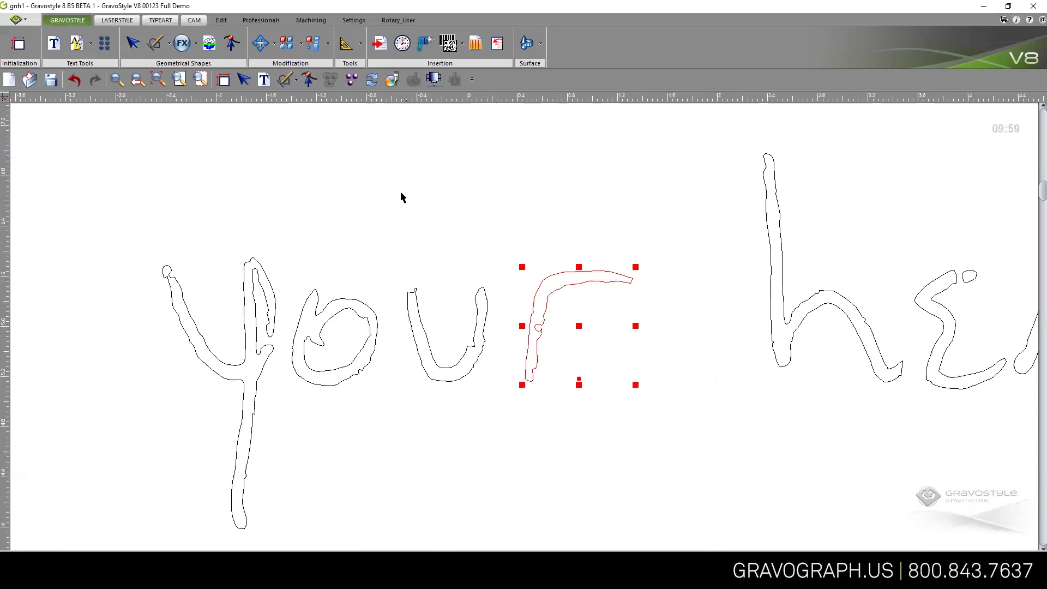
left_click(309, 82)
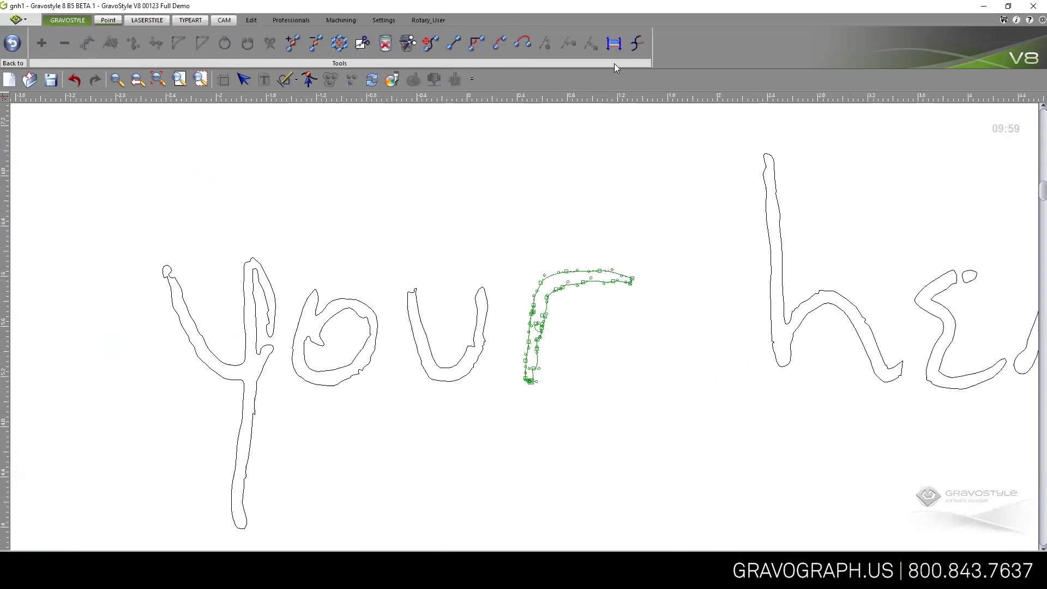
left_click(499, 43)
left_click(535, 329)
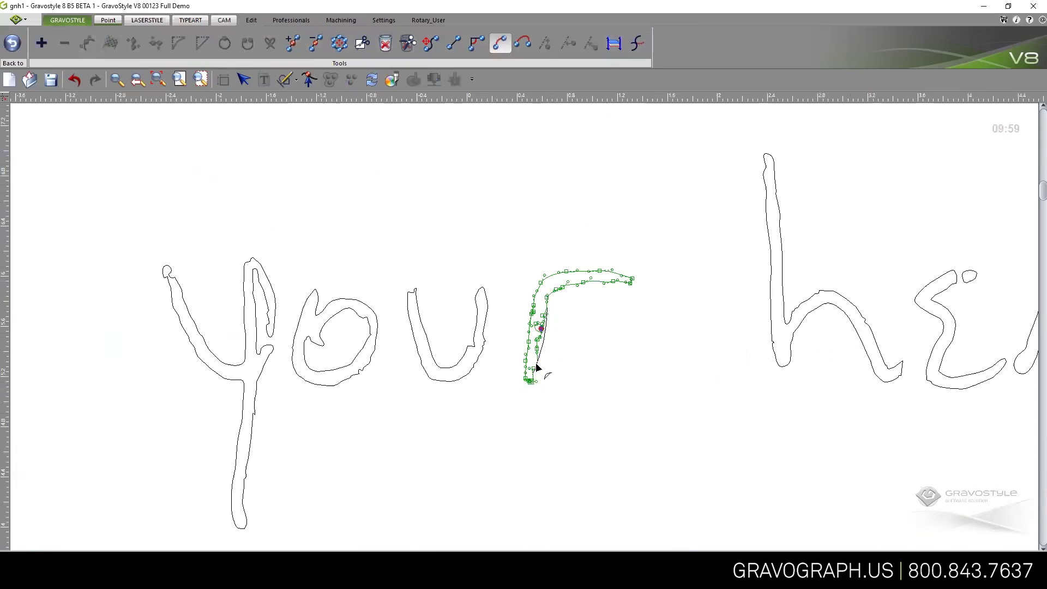
left_click(537, 368)
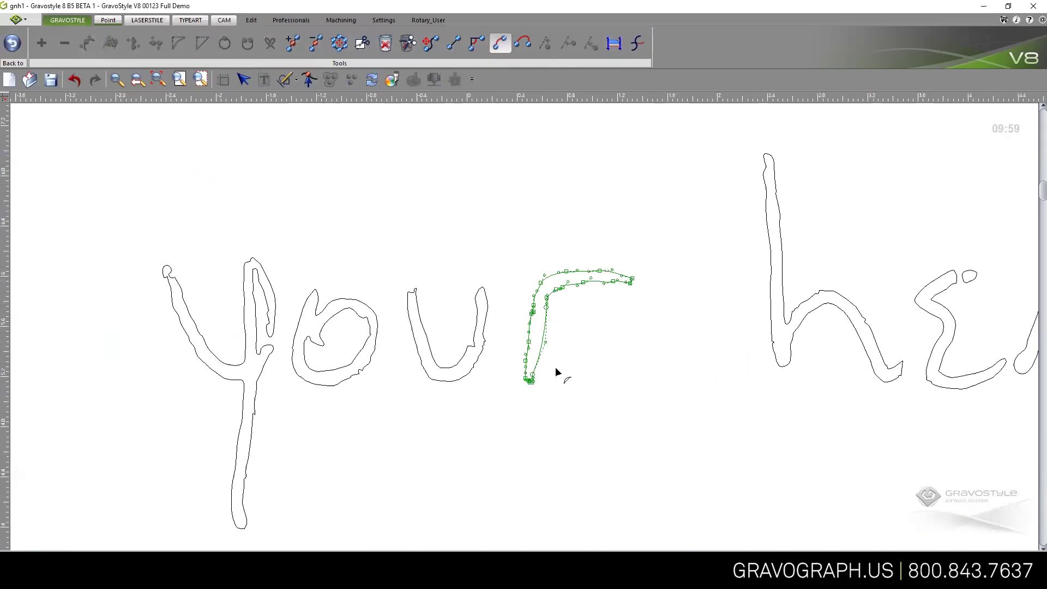
key("Escape")
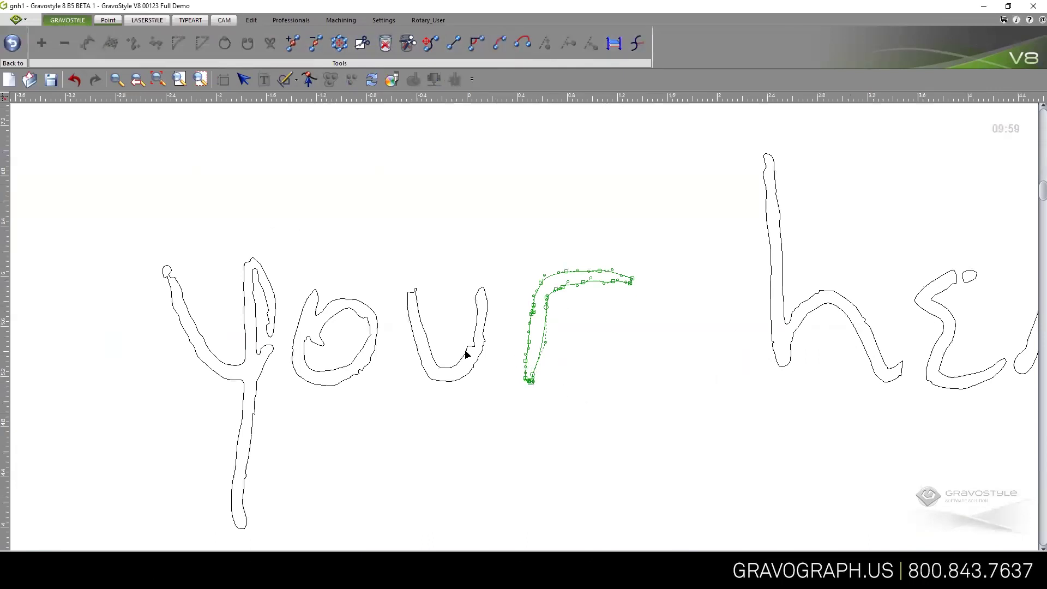
Step: Make the point on the outer left side of the "u" in "your" the start point of its outline
left_click(466, 354)
scroll(518, 344, "up", 4)
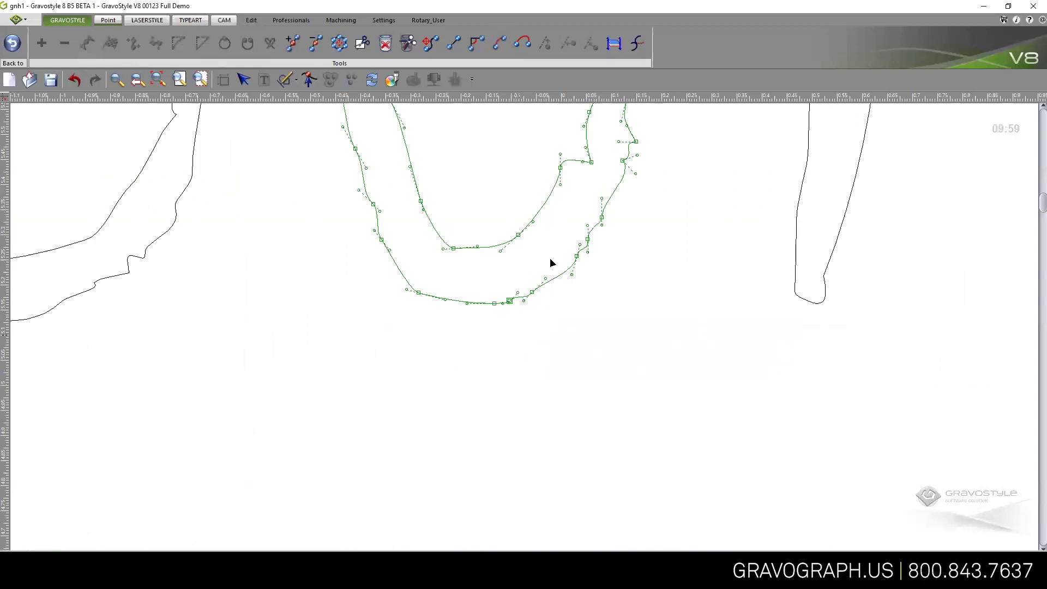
left_click(355, 149)
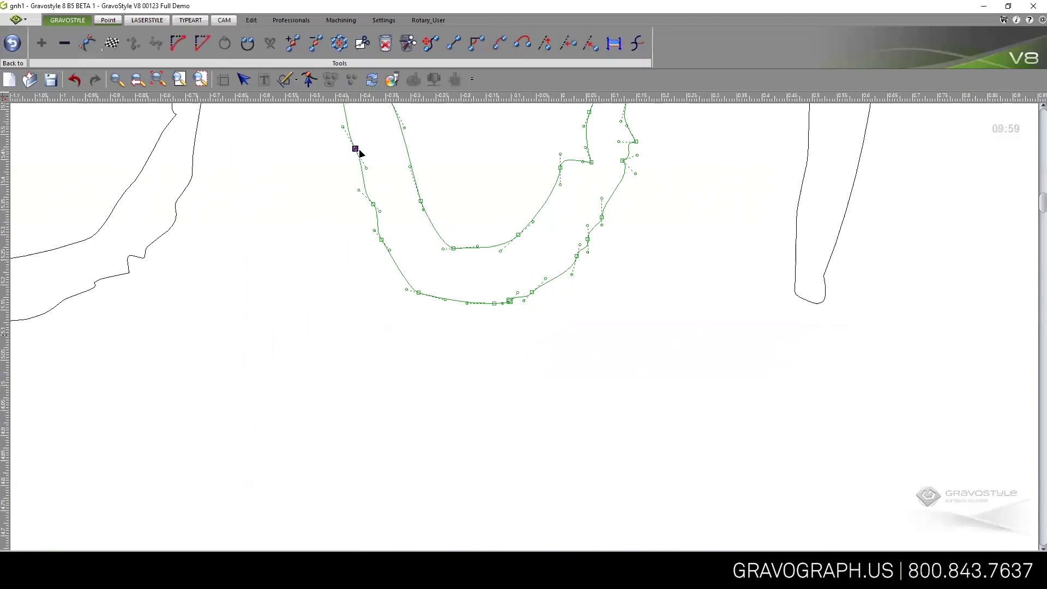
left_click(111, 43)
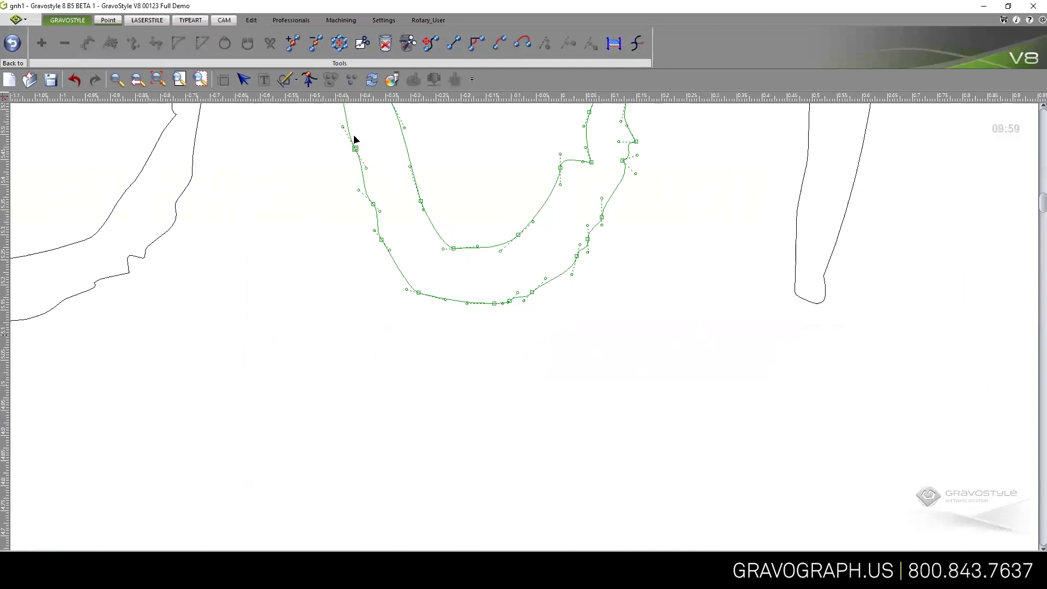
Step: Replace the rough lower-right outer edge and the notched inner right edge of the "u" with smooth curves
left_click(500, 43)
mouse_move(487, 305)
left_mouse_down()
mouse_move(564, 279)
mouse_move(601, 229)
left_mouse_up()
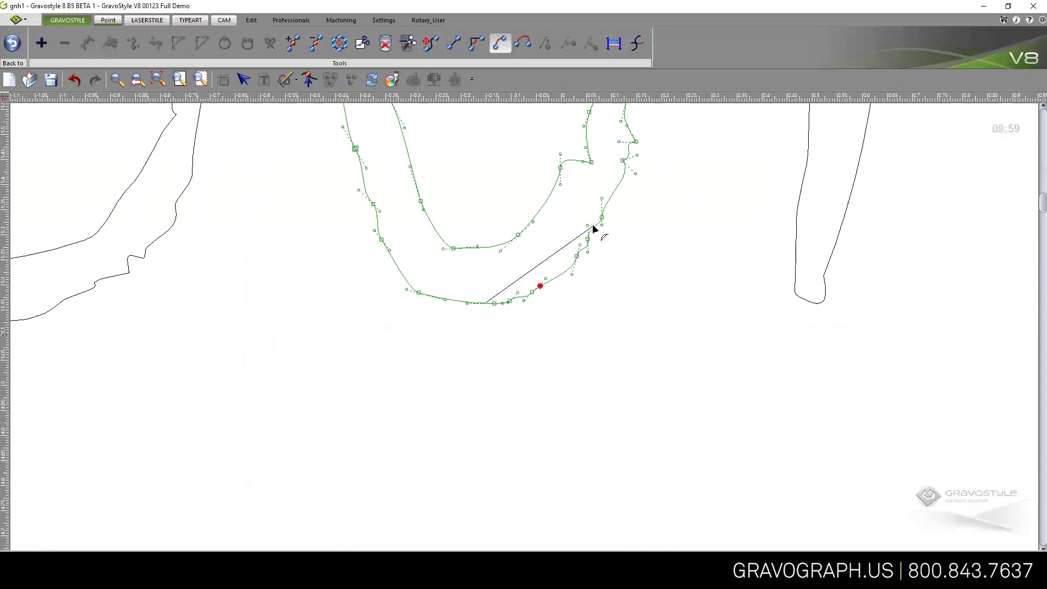
left_click_drag(574, 266, 594, 226)
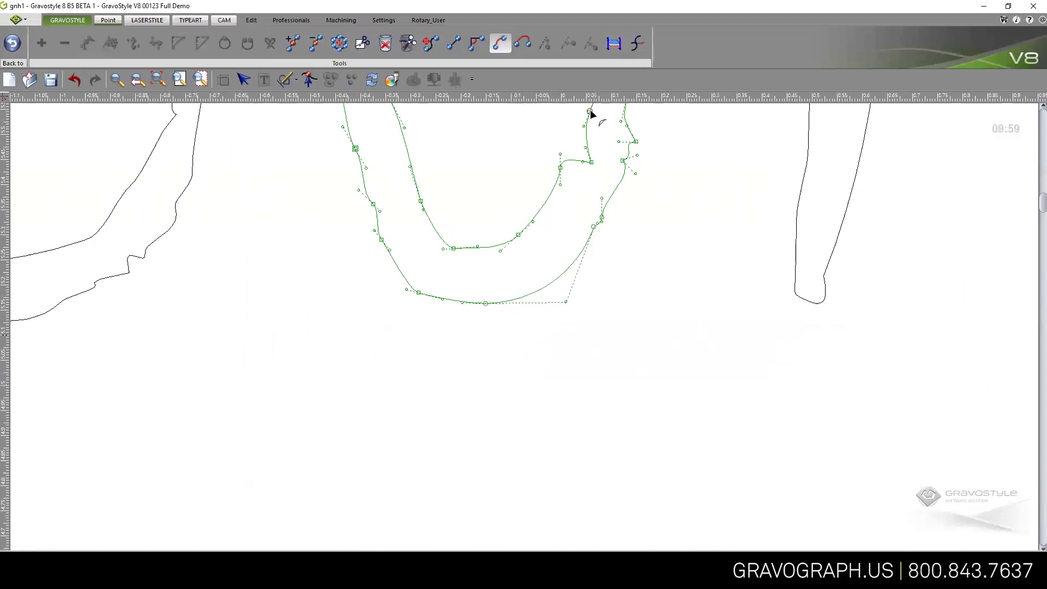
mouse_move(588, 115)
left_mouse_down()
mouse_move(538, 213)
mouse_move(559, 193)
left_mouse_up()
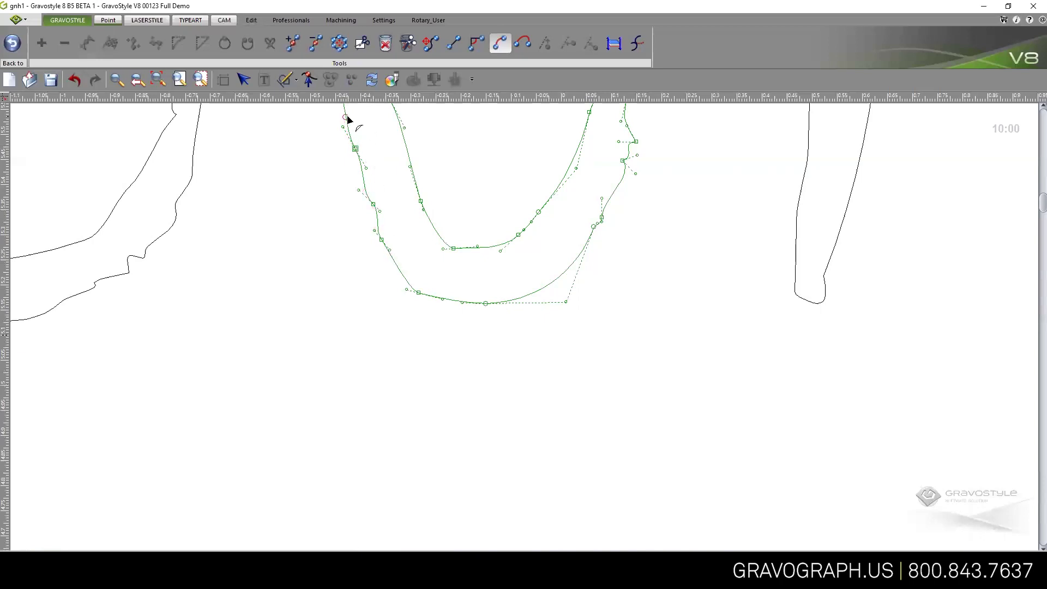
Step: Try to replace the outer left edge of the "u" with a curve spanning its start point, and undo it
mouse_move(348, 119)
left_mouse_down()
mouse_move(375, 169)
mouse_move(371, 203)
left_mouse_up()
left_click(371, 203)
left_click(374, 185)
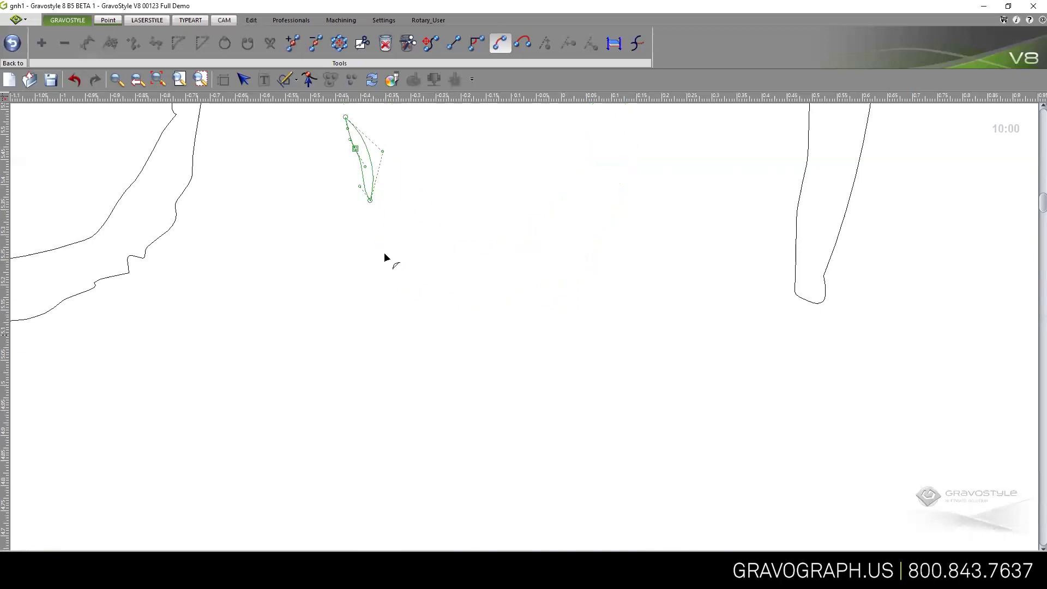
key("ctrl+z")
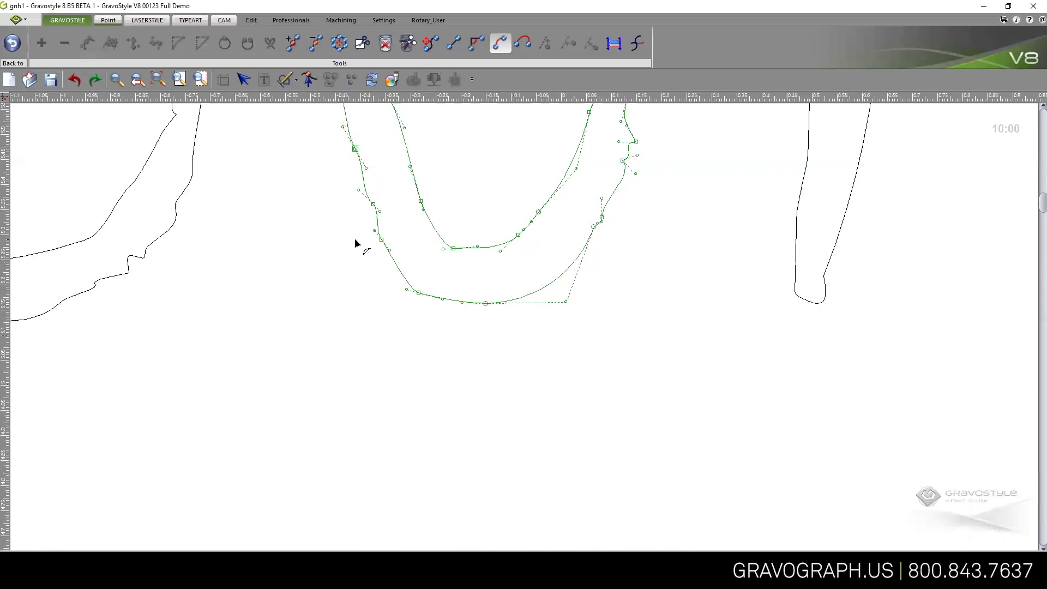
Step: Leave point editing and delete the whole thin-stroked "Follow your heart! DAD" outline set above the plate rectangle
scroll(558, 254, "down", 2)
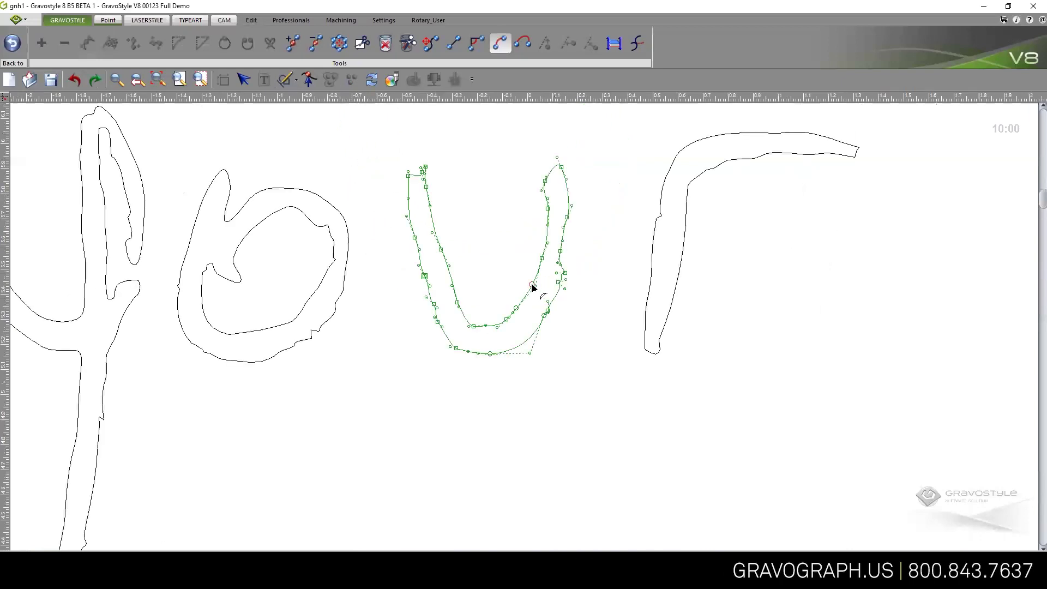
scroll(532, 287, "down", 2)
scroll(739, 346, "down", 2)
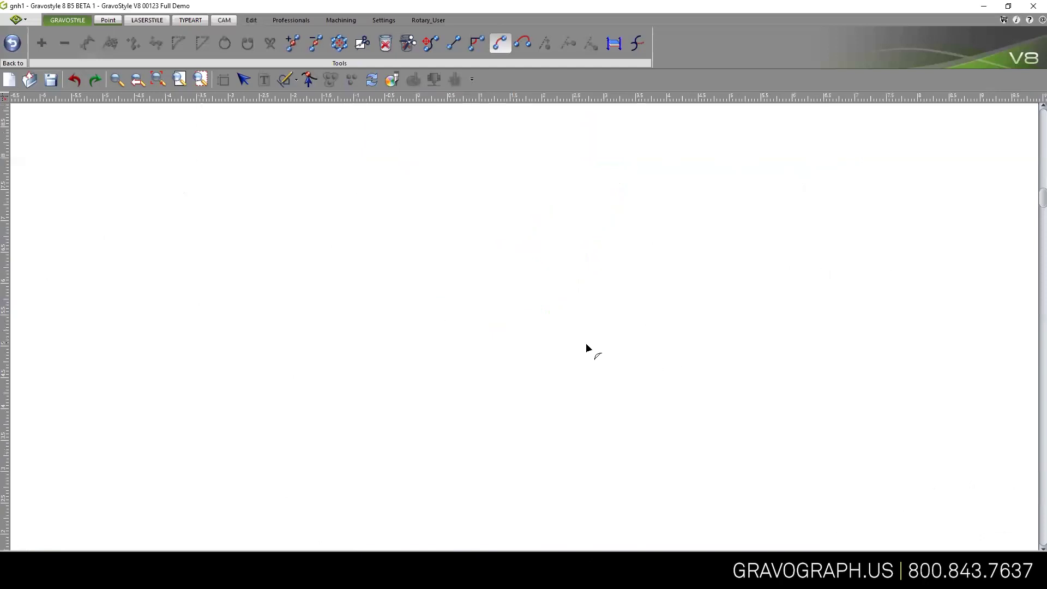
scroll(599, 327, "down", 2)
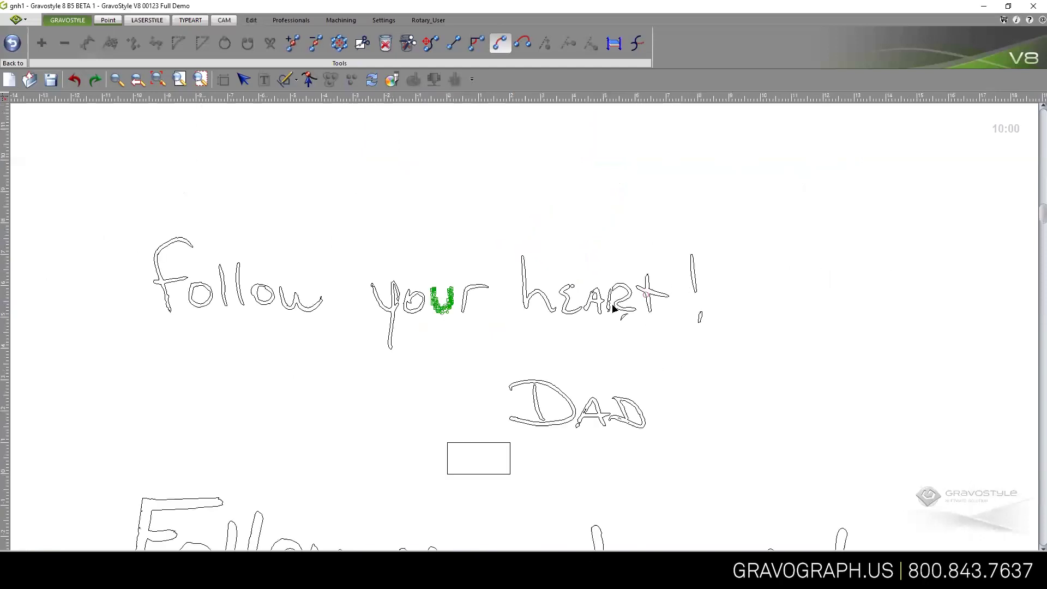
left_click(244, 80)
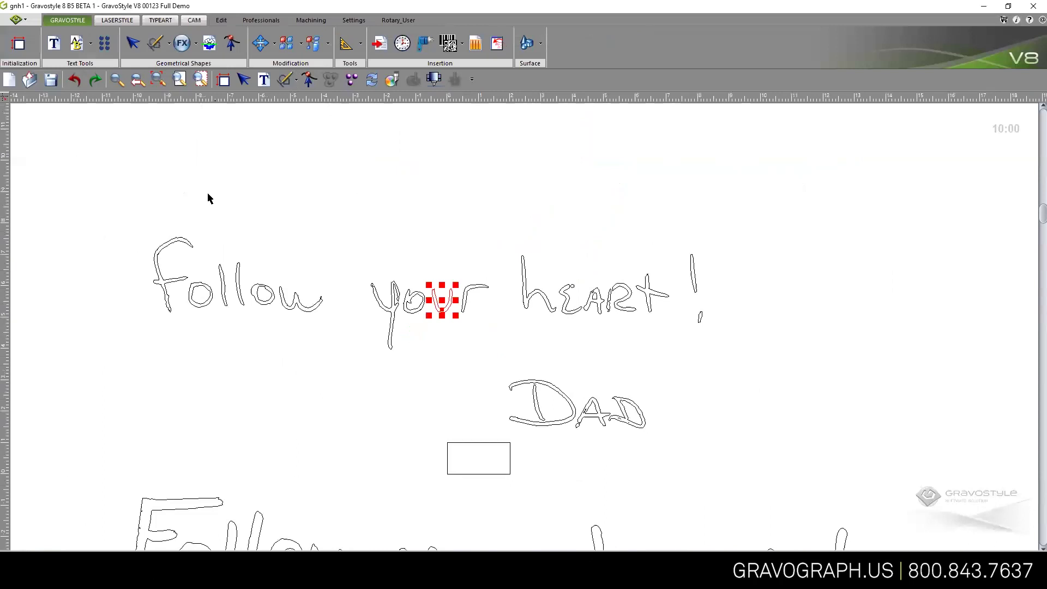
left_click_drag(126, 212, 763, 469)
key("Delete")
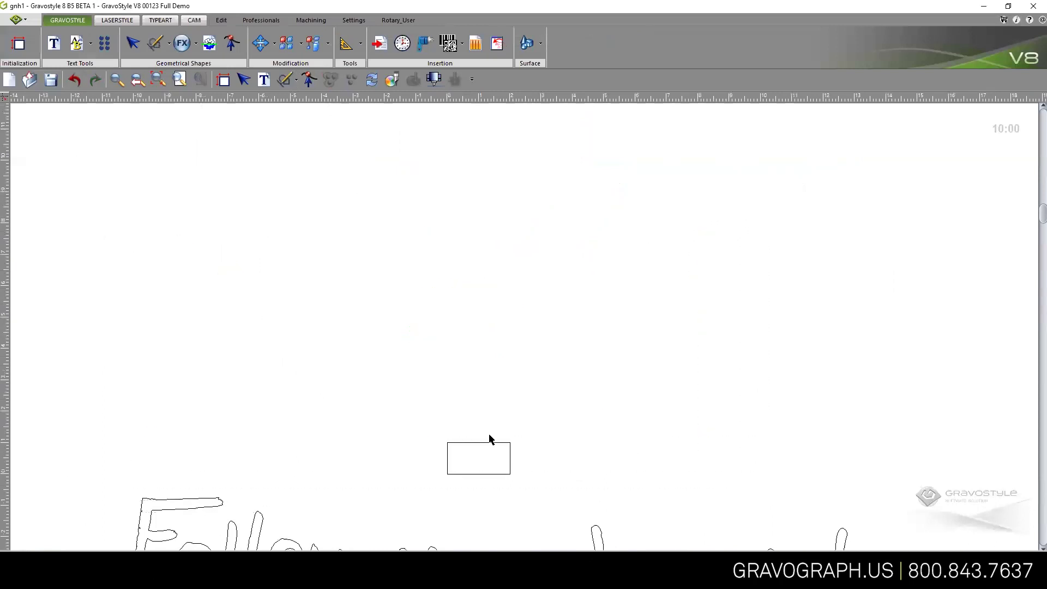
Step: Scale down the remaining "Follow your heart! DAD" outlines and fit them inside the small plate at about 1.9 in wide
scroll(545, 463, "down", 2)
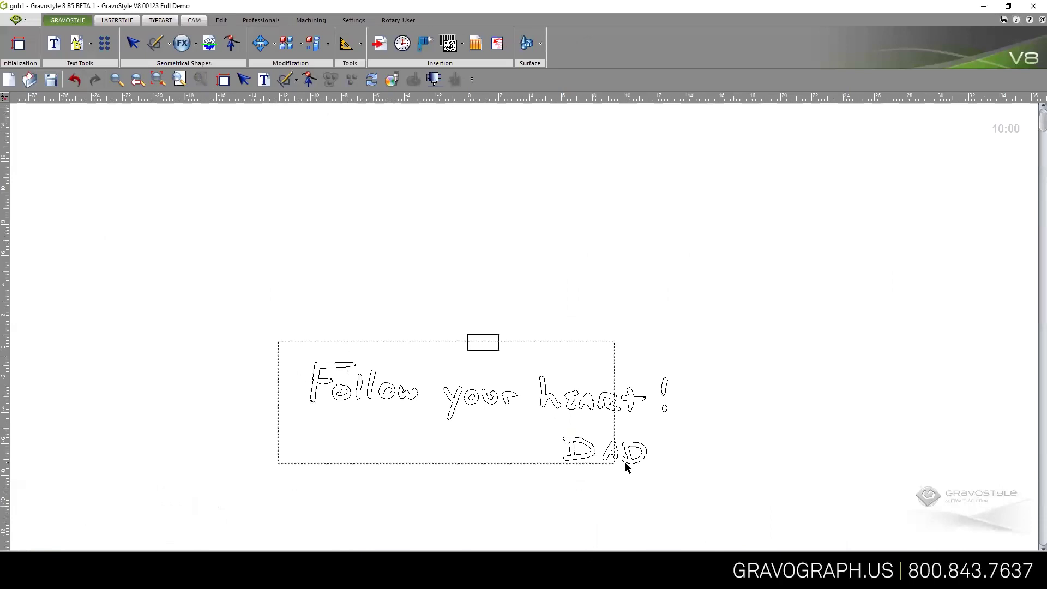
left_click_drag(627, 468, 694, 472)
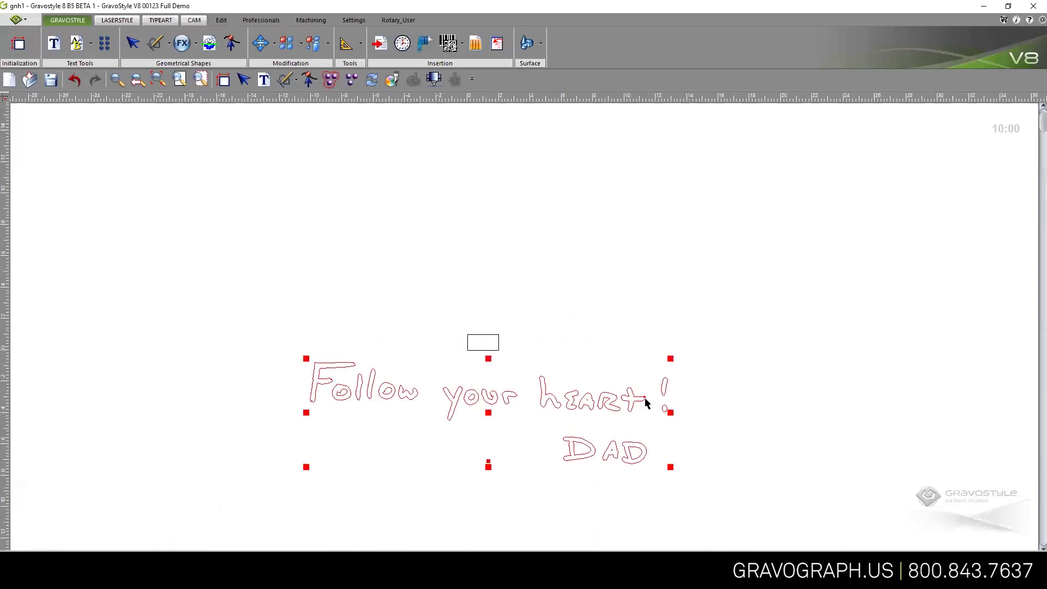
left_click_drag(670, 468, 484, 342)
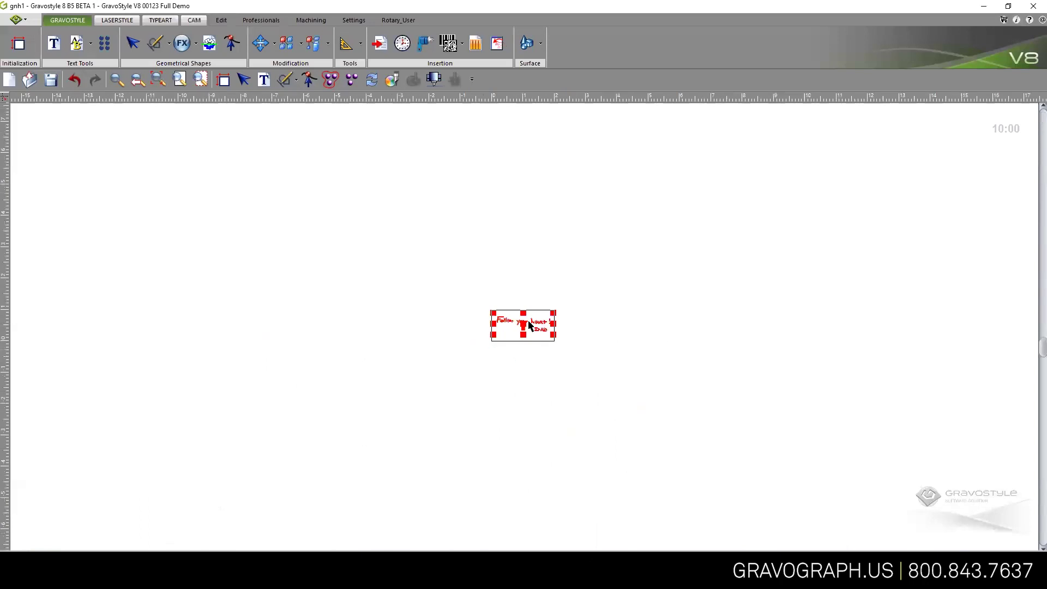
scroll(524, 336, "up", 4)
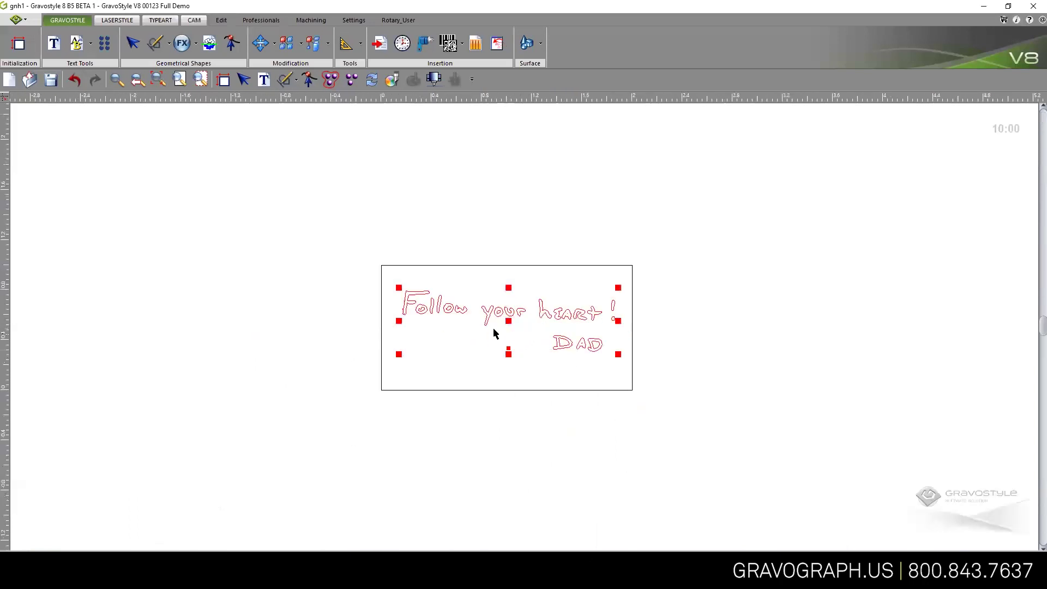
scroll(494, 334, "up", 2)
left_click_drag(335, 378, 306, 387)
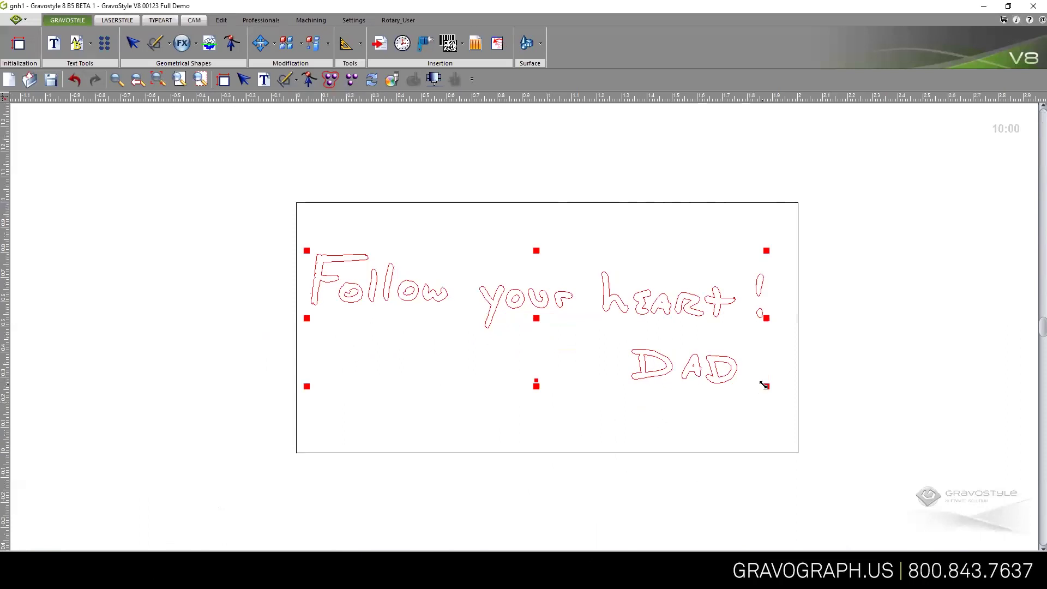
left_click_drag(764, 385, 785, 391)
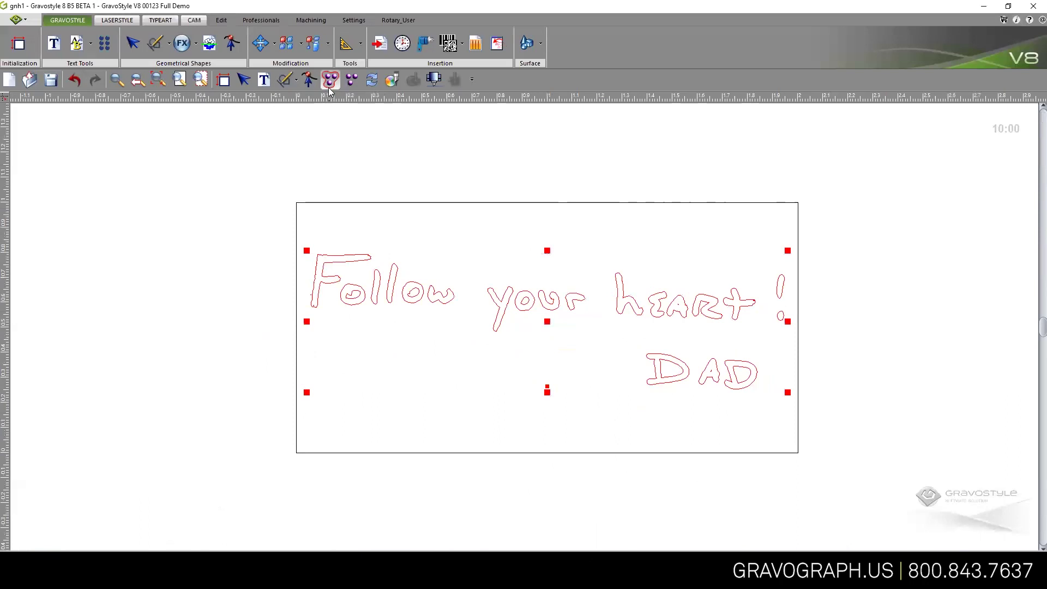
Step: Group the message outlines on the plate and select the whole lettering as one object
left_click_drag(271, 277, 344, 343)
left_click(356, 365)
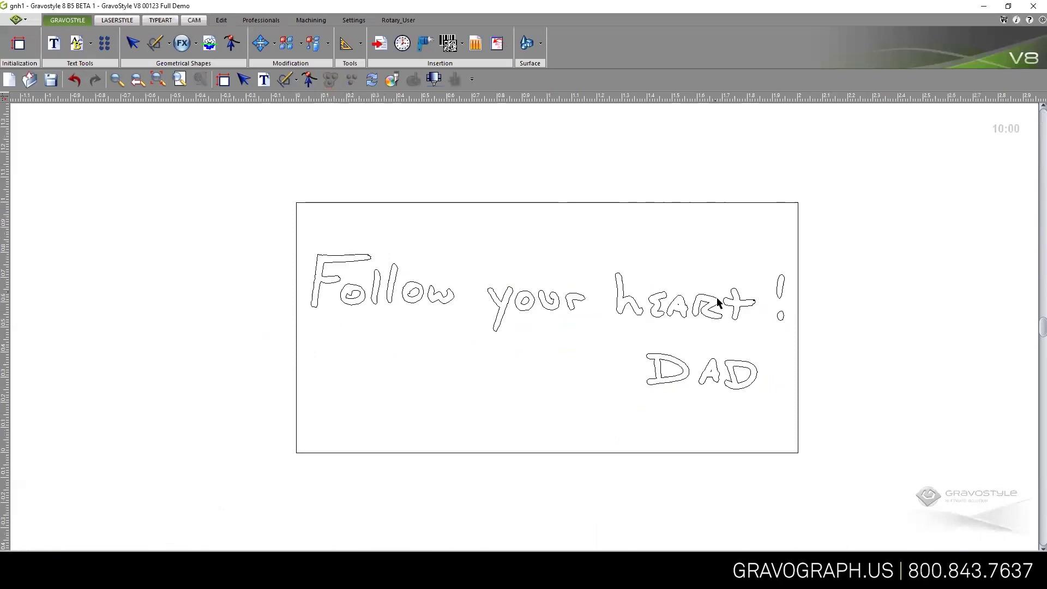
left_click_drag(734, 269, 784, 332)
left_click_drag(255, 224, 829, 414)
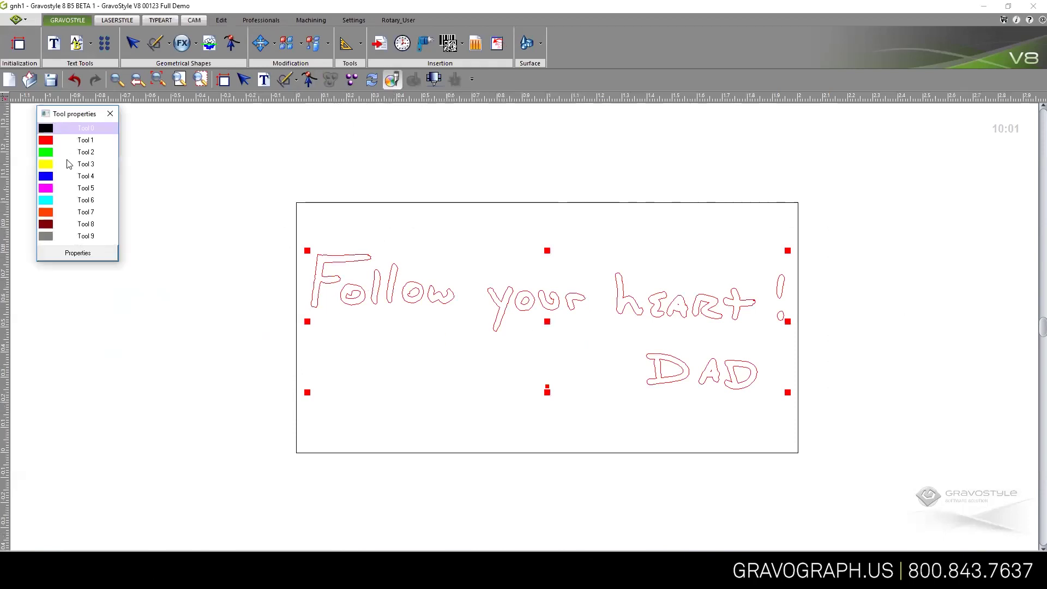
Step: Choose Tool 4 for the lettering and set its toolpath type to 2D on bottom in its properties
left_click(44, 177)
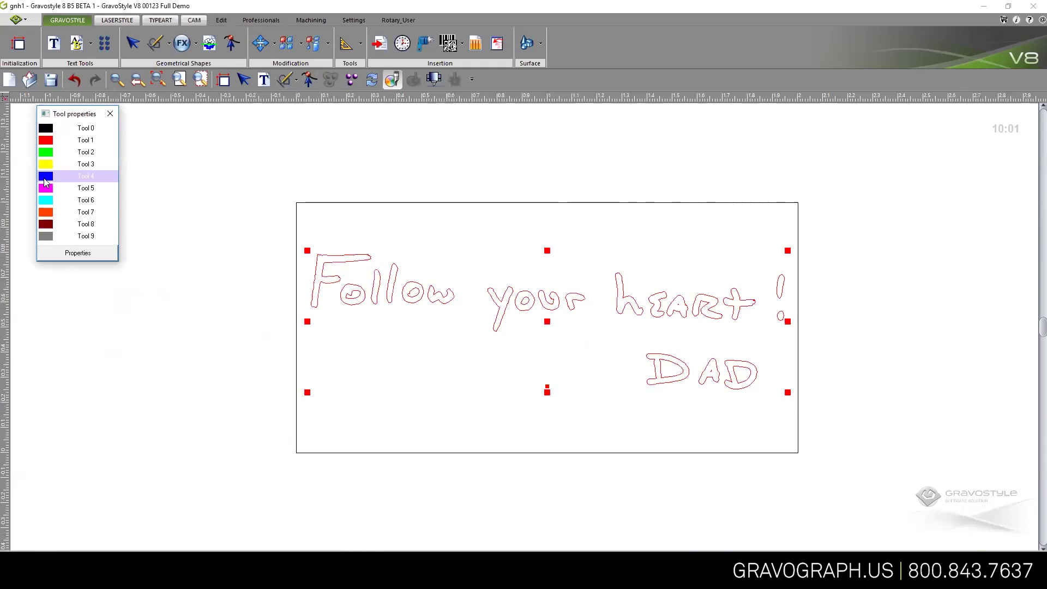
left_click(88, 254)
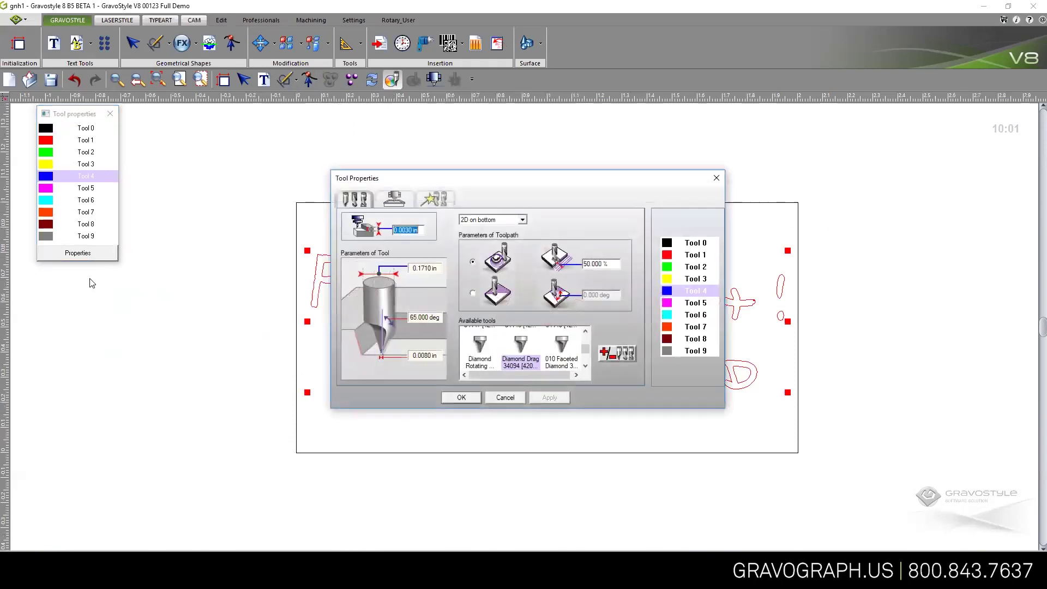
left_click(522, 221)
left_click(491, 251)
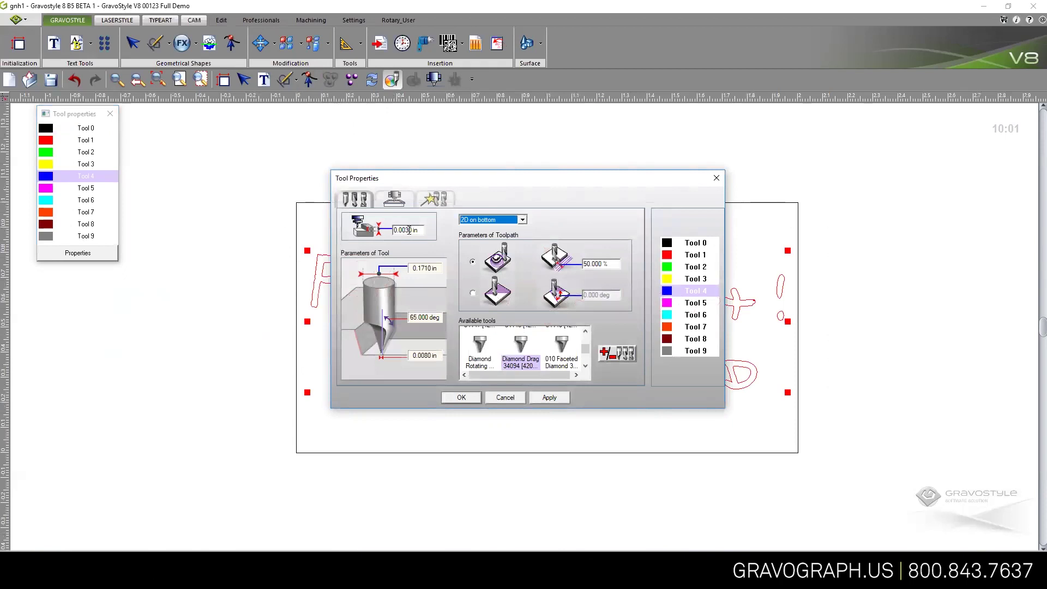
Step: Pick Diamond Drag 34094 from the tool database for Tool 4, apply the properties, and assign Tool 4 to the message outlines
left_click(618, 355)
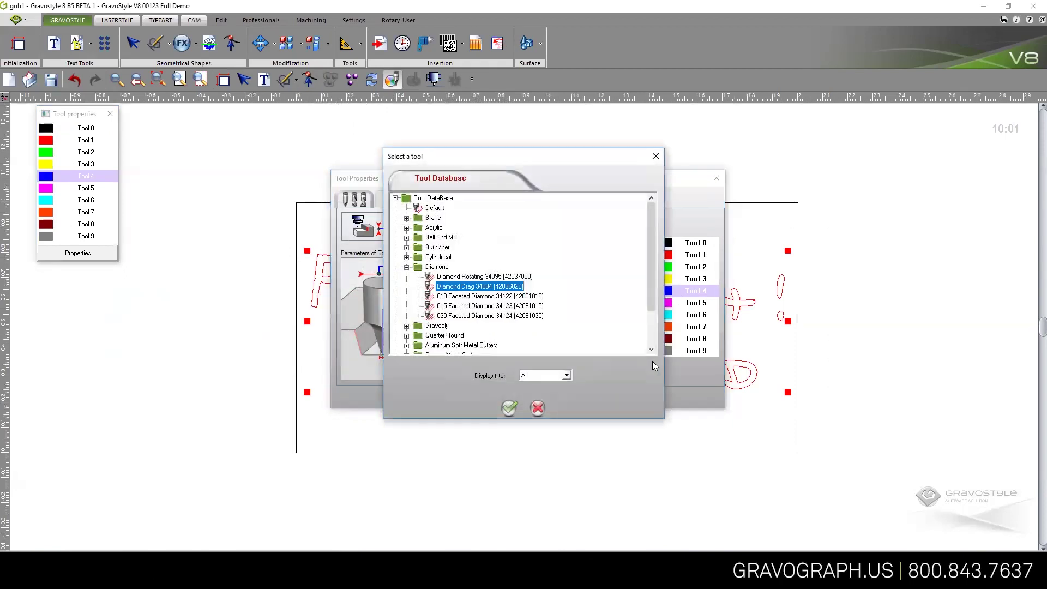
double_click(453, 287)
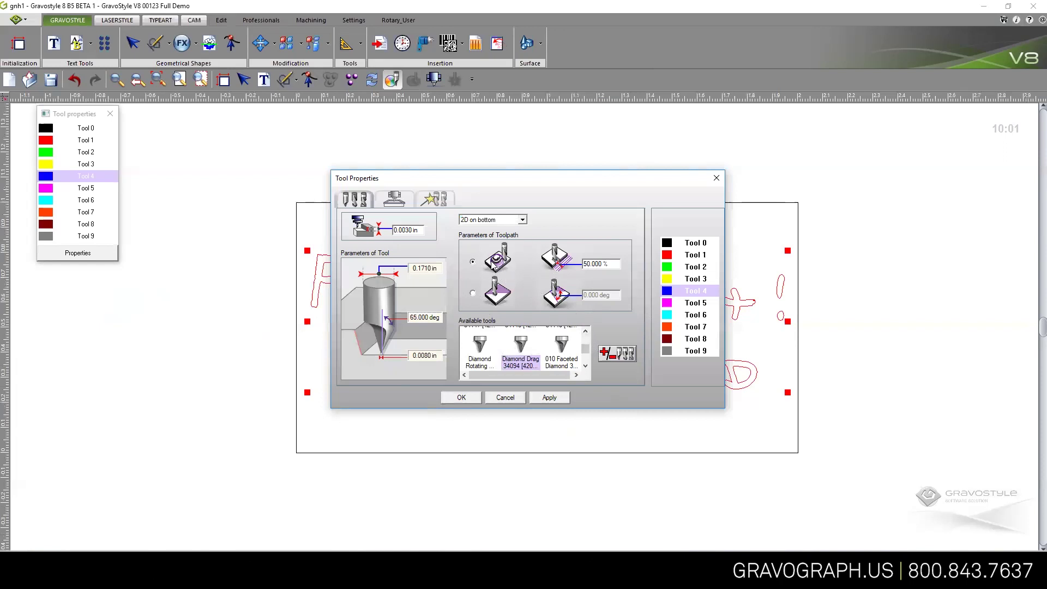
left_click(541, 400)
left_click(462, 398)
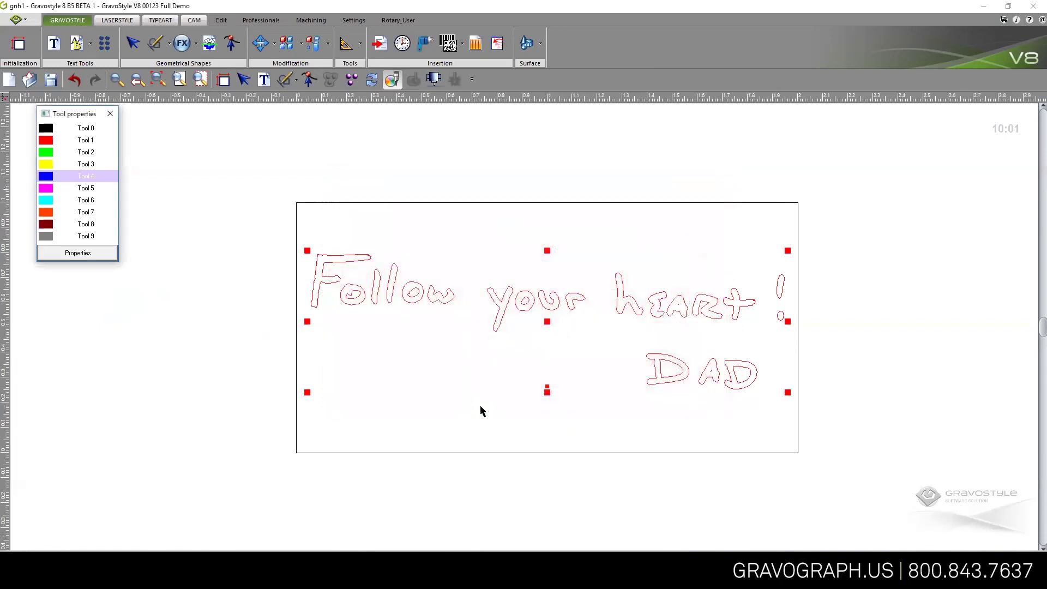
left_click(451, 239)
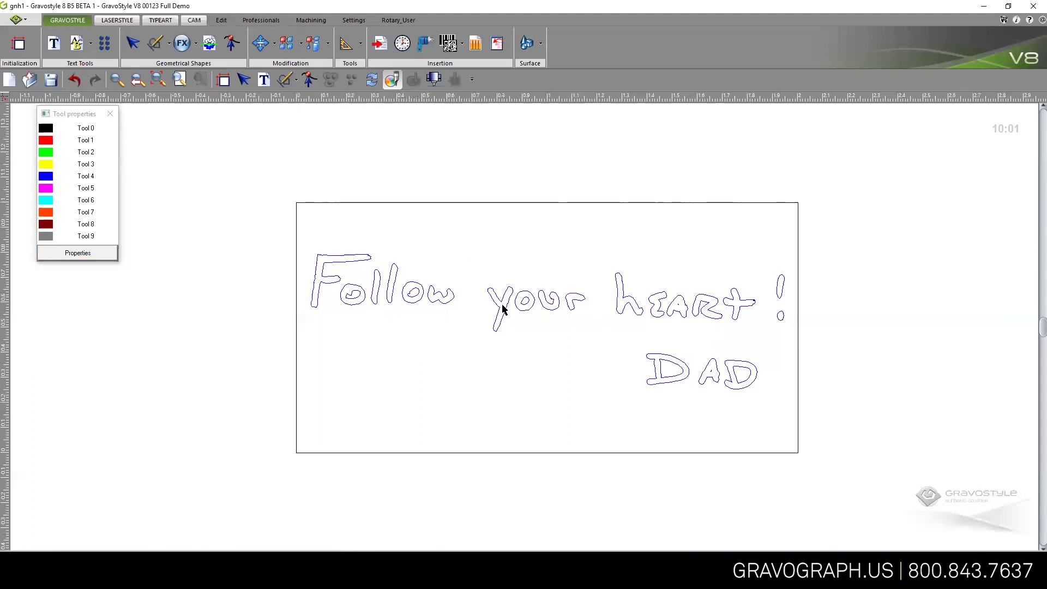
Step: Preview the machining job, examine the toolpaths of the whole message and its opening letters up close, and leave without running it
left_click(436, 79)
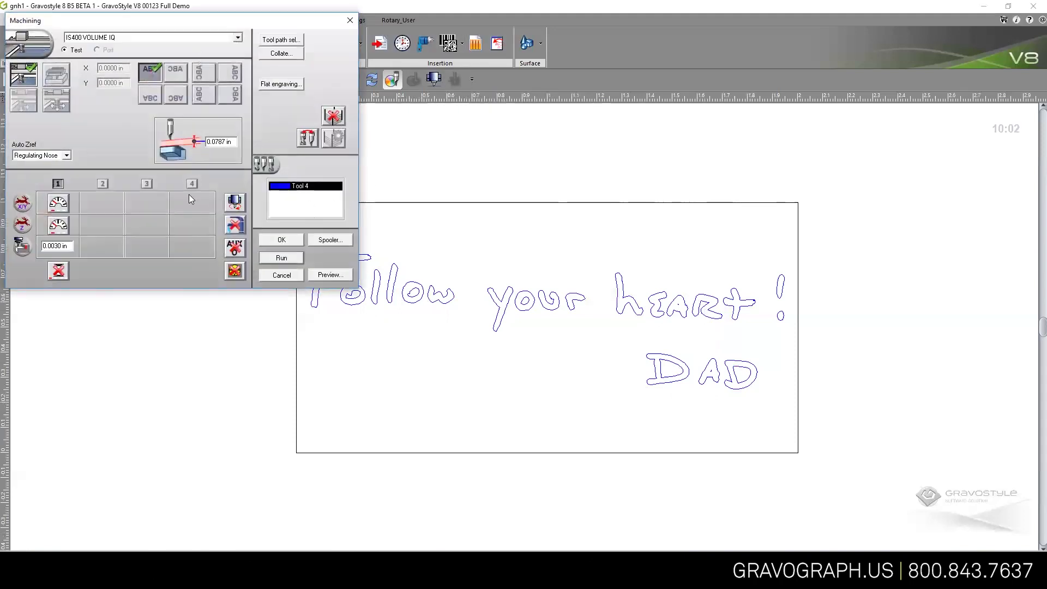
left_click(331, 273)
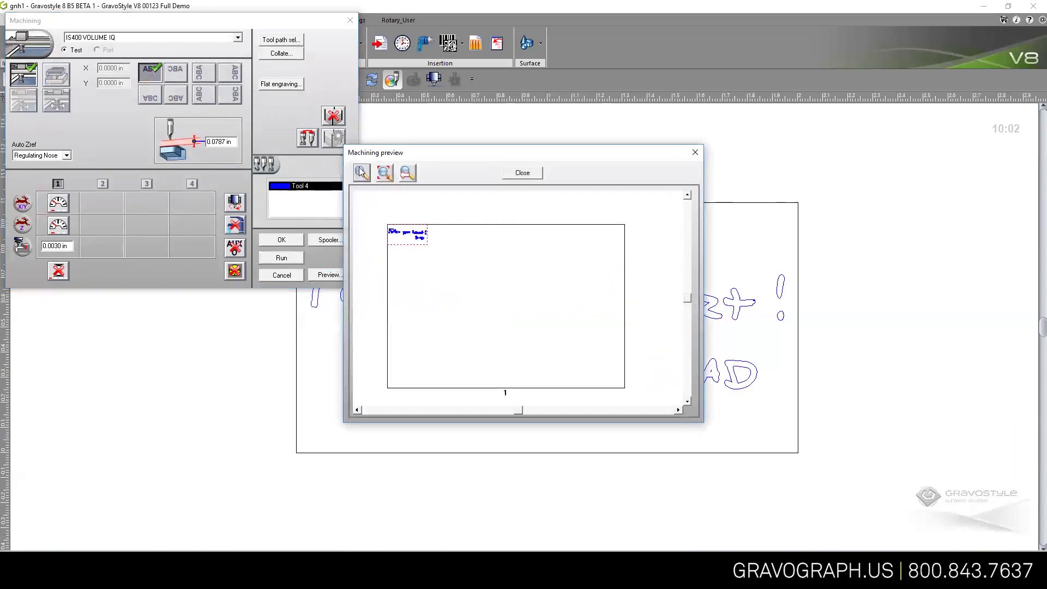
left_click_drag(385, 226, 432, 248)
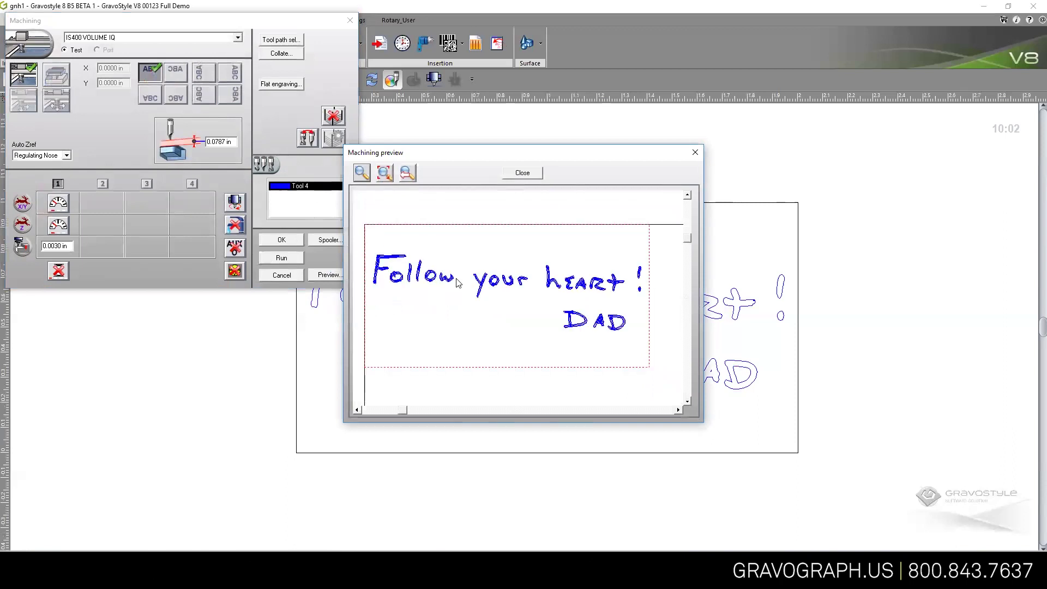
left_click(363, 174)
left_click_drag(367, 249, 397, 283)
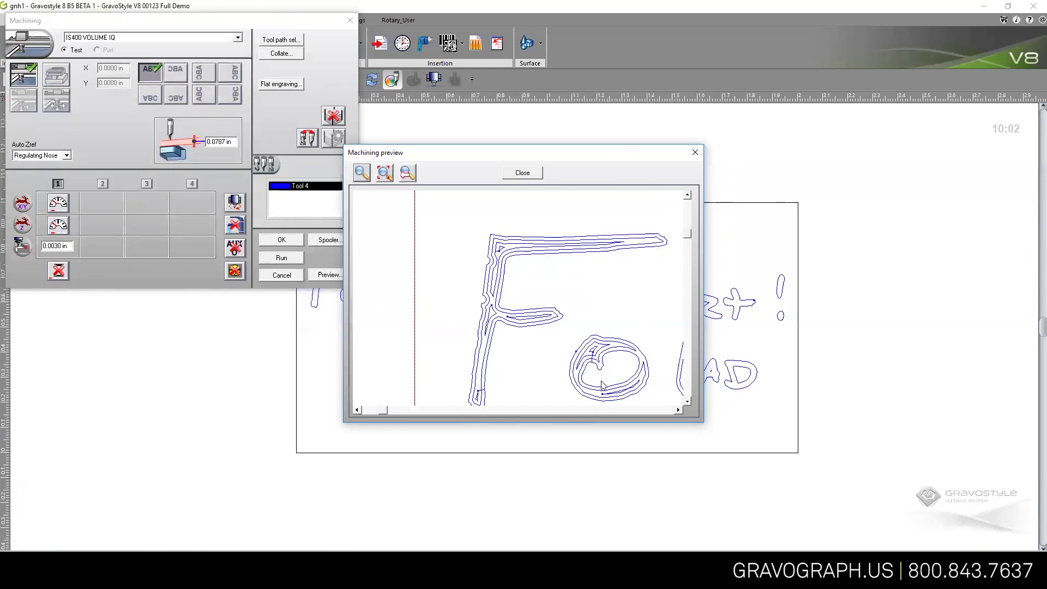
left_click(695, 153)
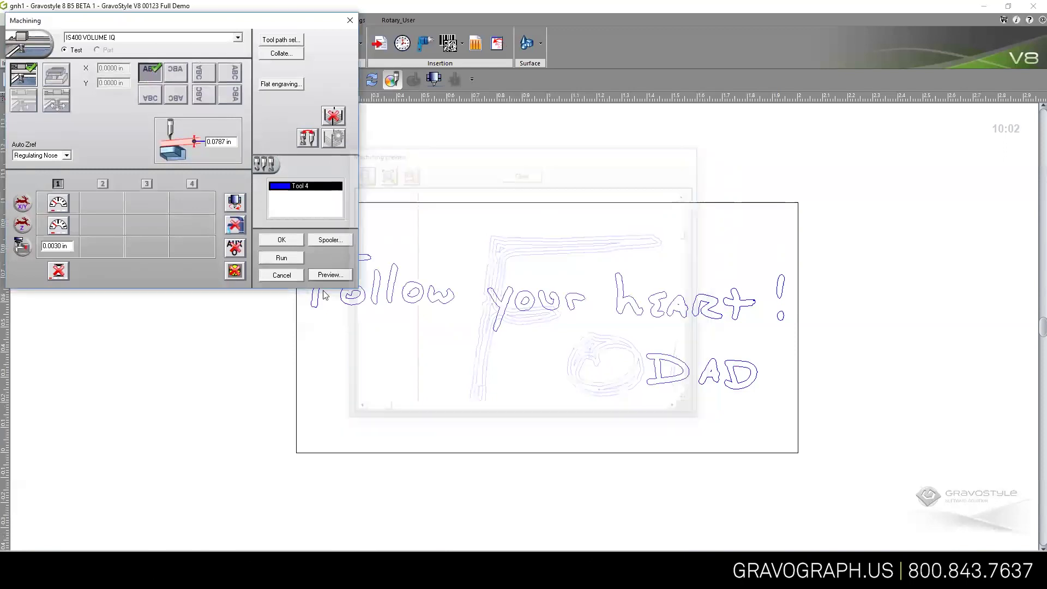
left_click(289, 276)
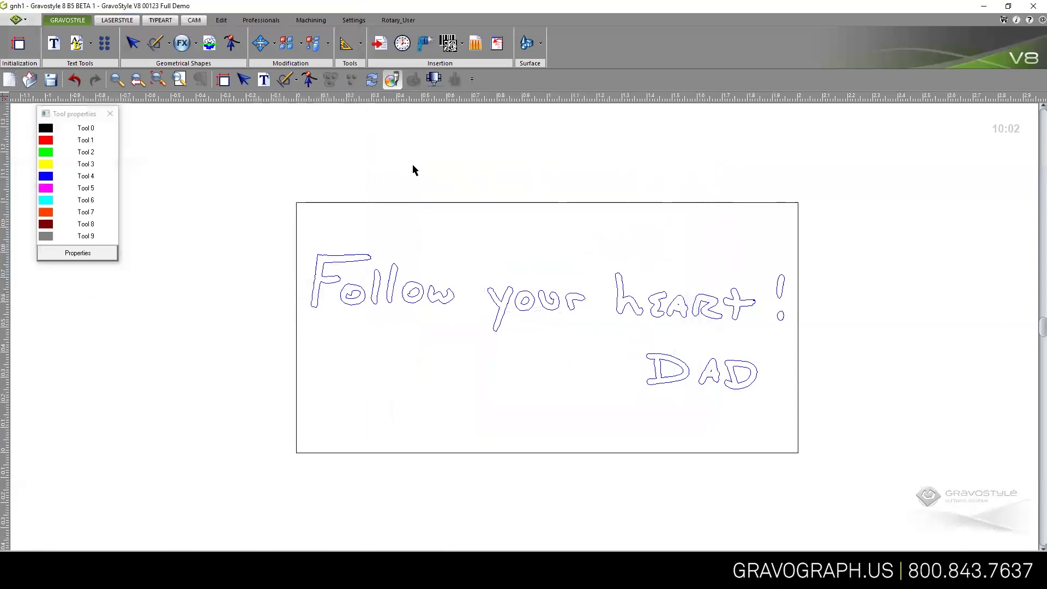